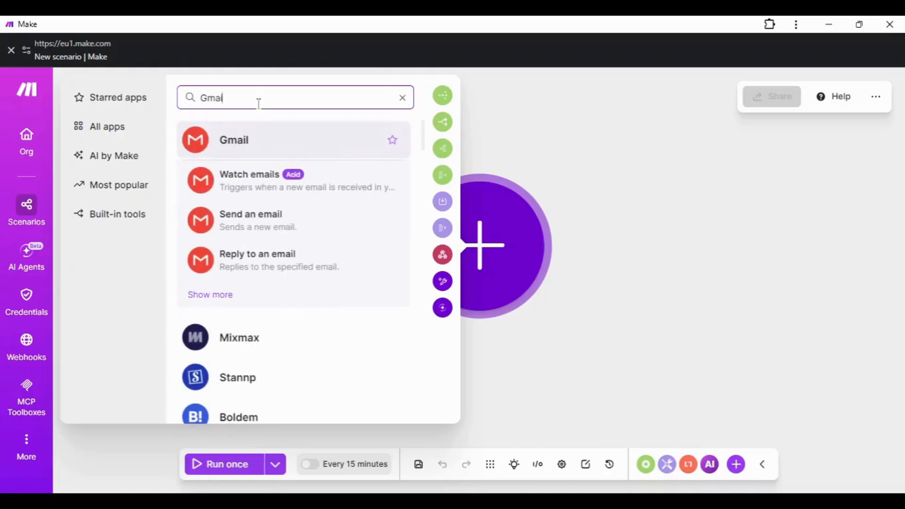
Step: Add the Gmail Watch emails trigger, keeping the existing Gmail connection
left_click(218, 152)
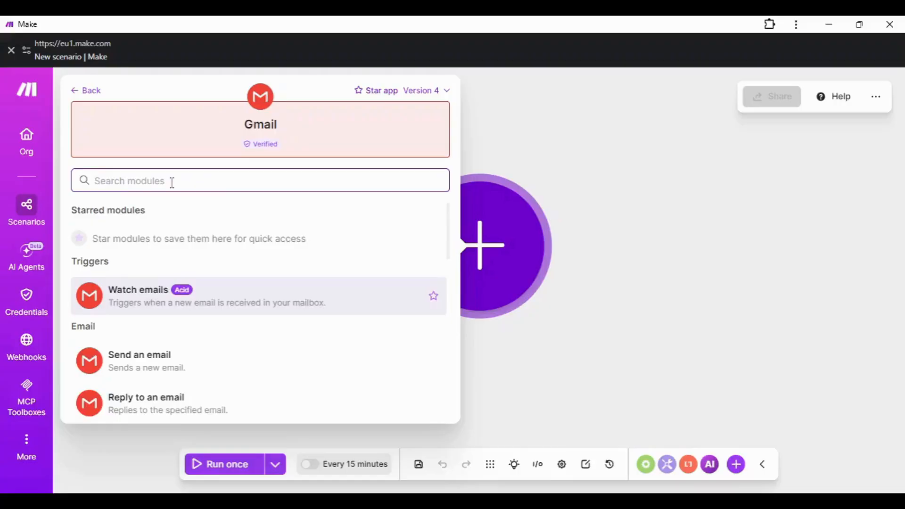
type("watch")
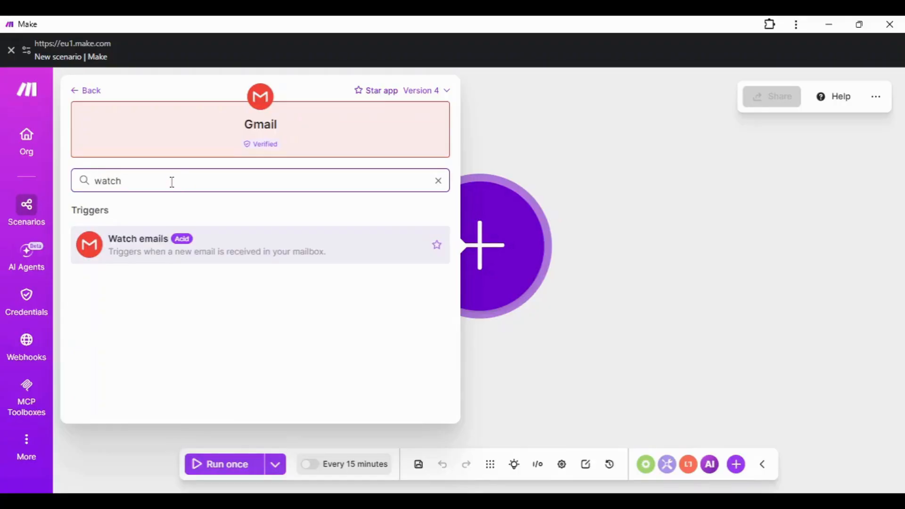
left_click(123, 249)
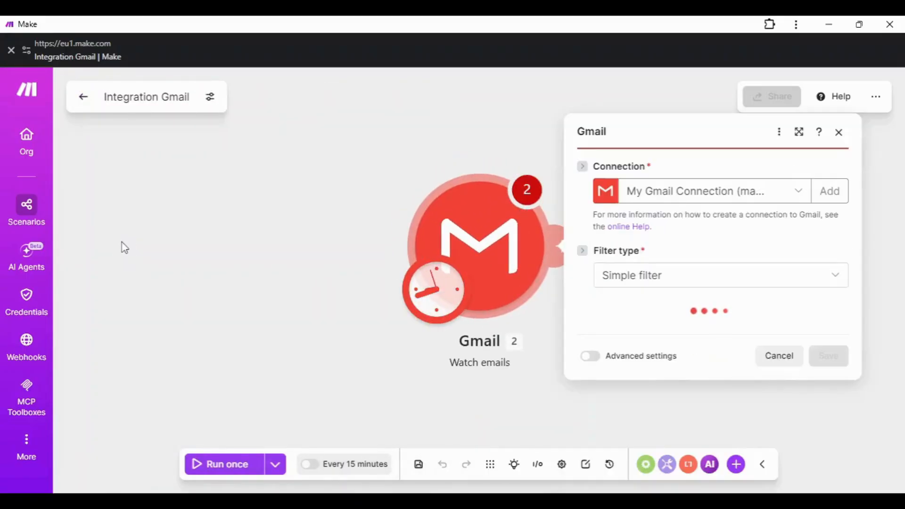
scroll(708, 311, "down", 3)
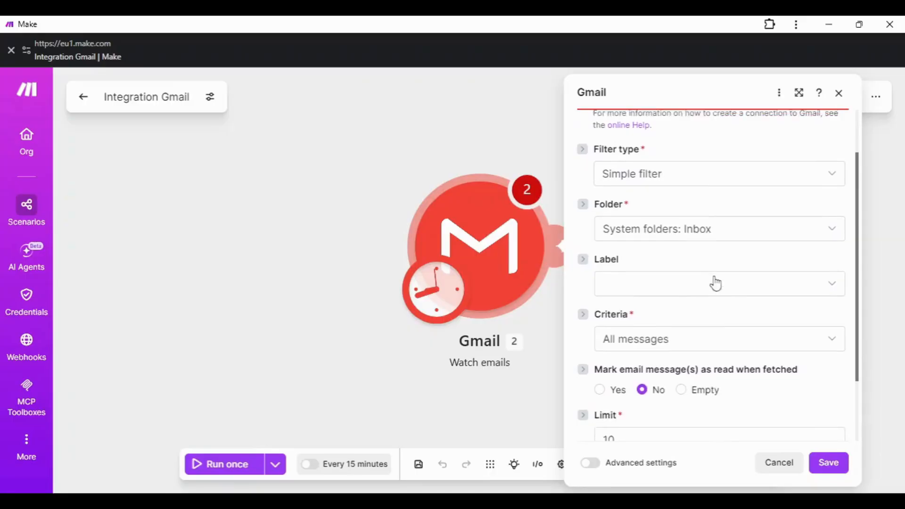
scroll(716, 283, "up", 3)
left_click(700, 241)
left_click(702, 189)
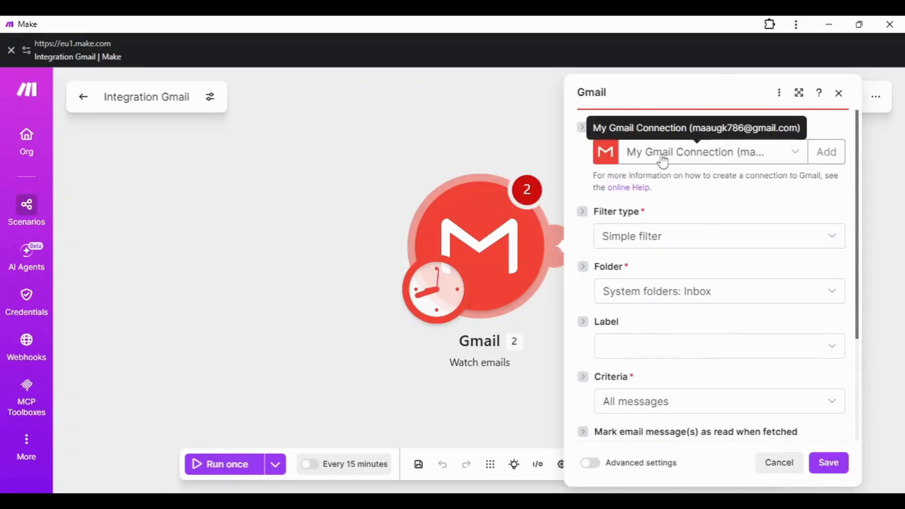
left_click(773, 164)
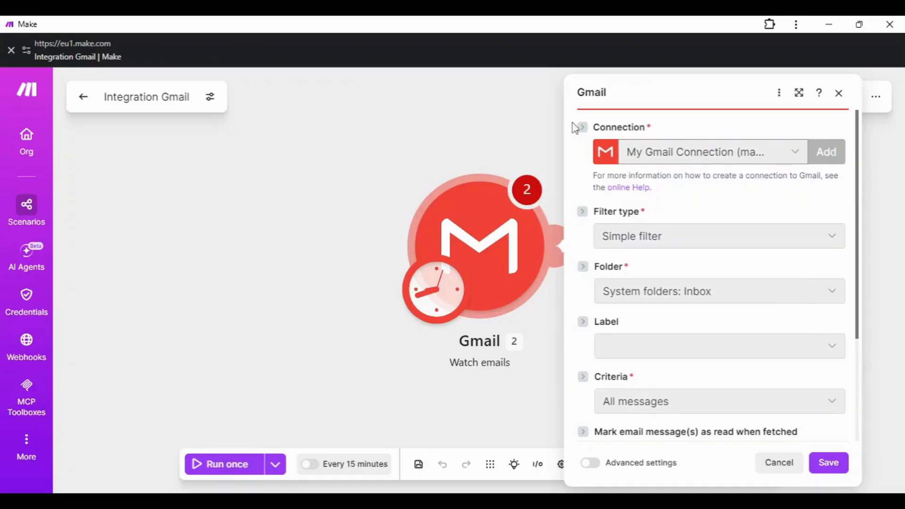
left_click(827, 152)
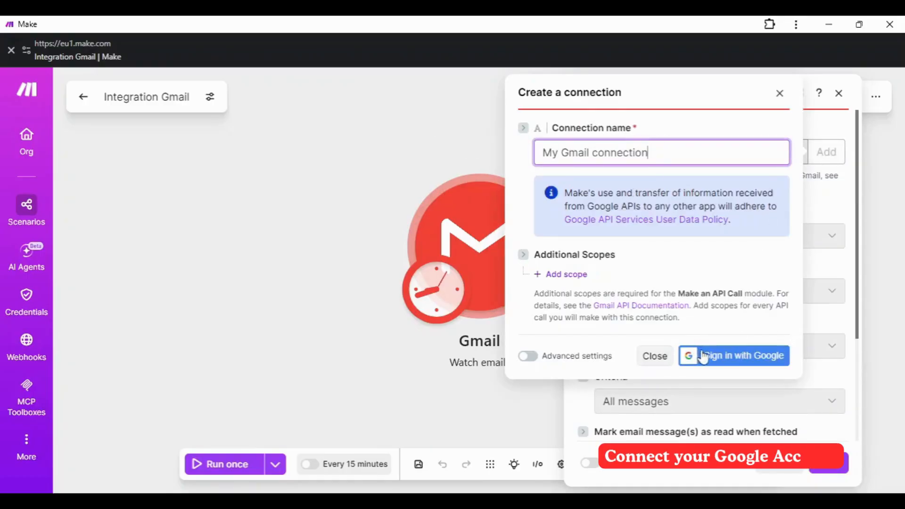
left_click(655, 356)
Step: Keep Simple filter as the filter type and Inbox as the watched folder, with no label
left_click(682, 252)
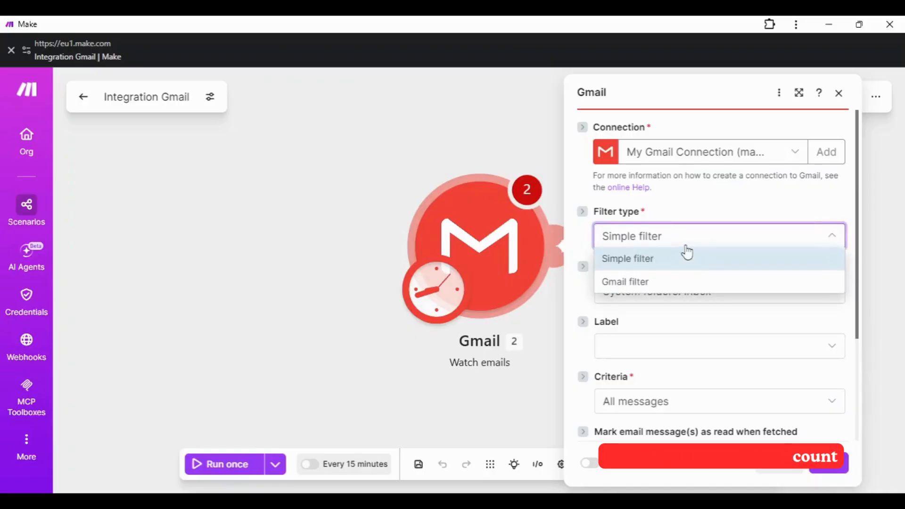
left_click(680, 213)
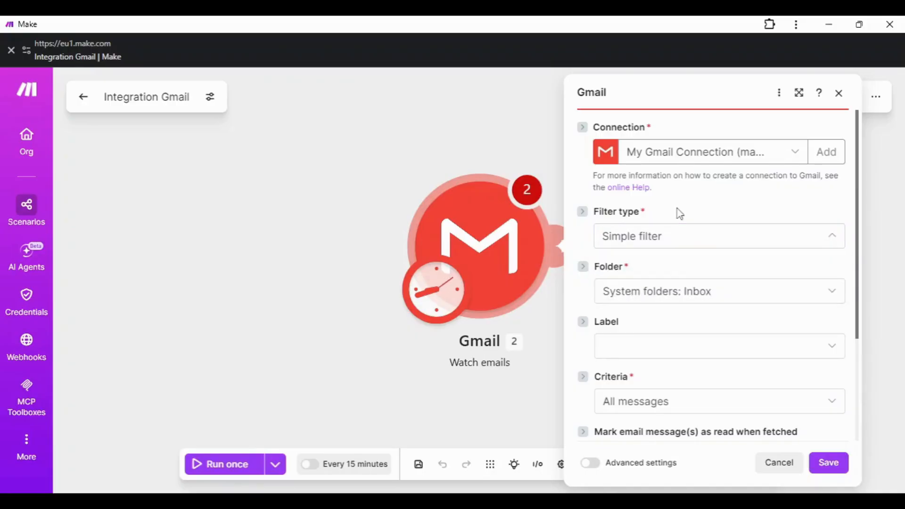
left_click(674, 293)
left_click(639, 450)
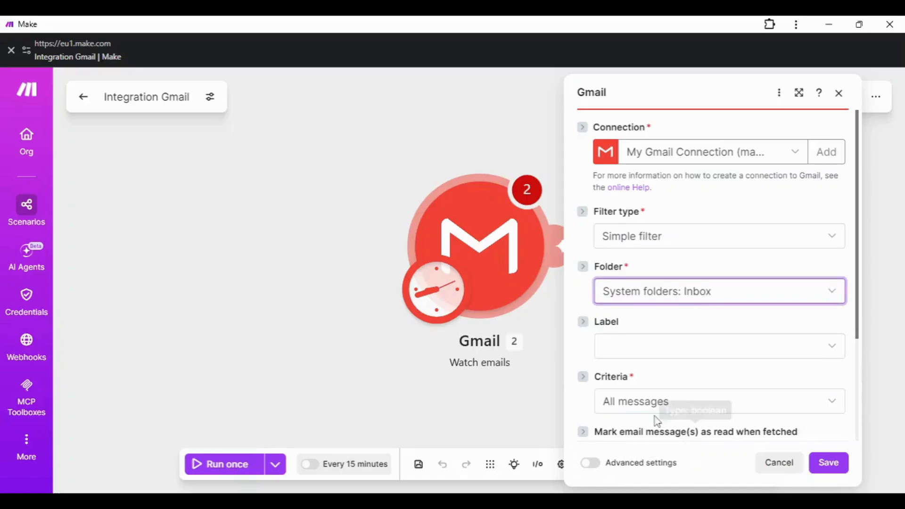
scroll(679, 329, "down", 3)
left_click(698, 213)
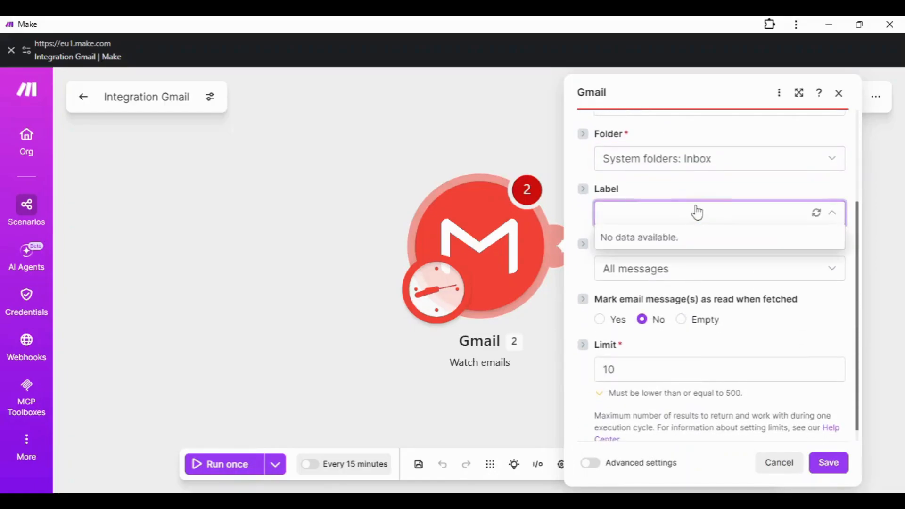
left_click(698, 213)
Step: Watch only unread messages, limit to 2 emails, and mark fetched emails as read
left_click(690, 273)
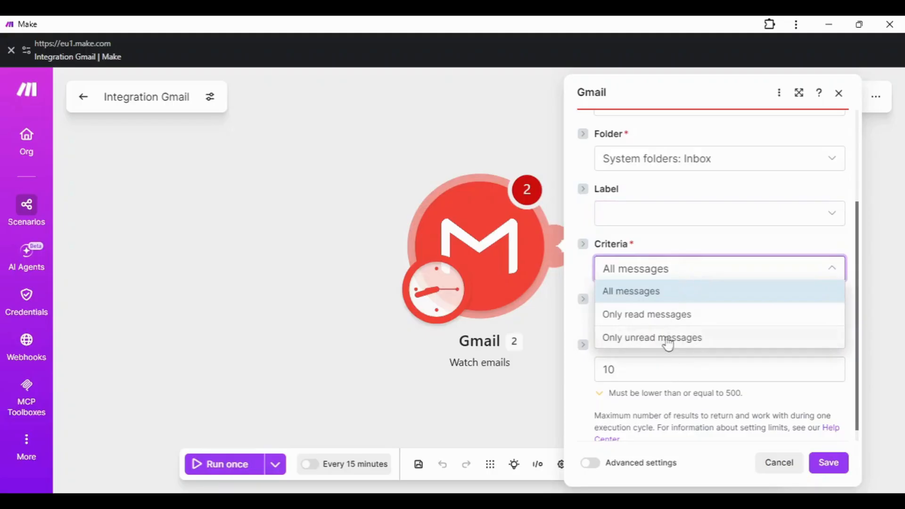
left_click(638, 343)
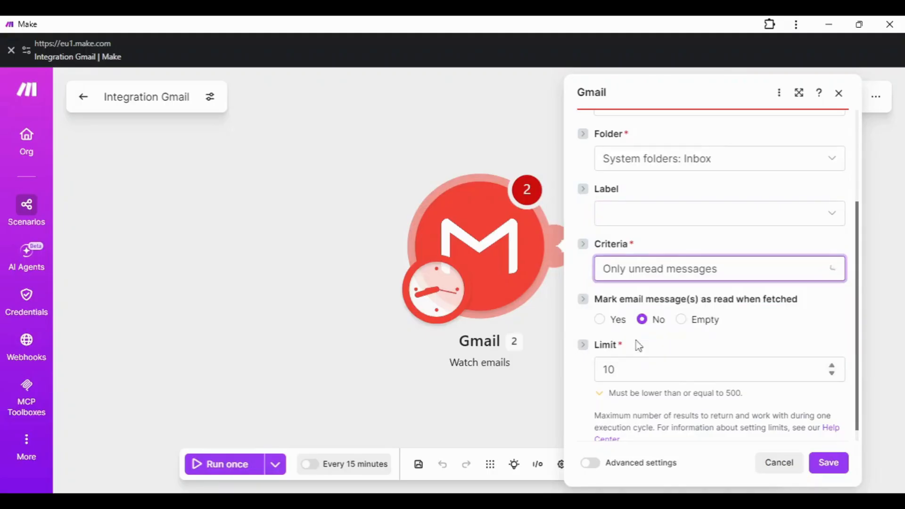
scroll(697, 347, "down", 1)
left_click_drag(655, 364, 588, 367)
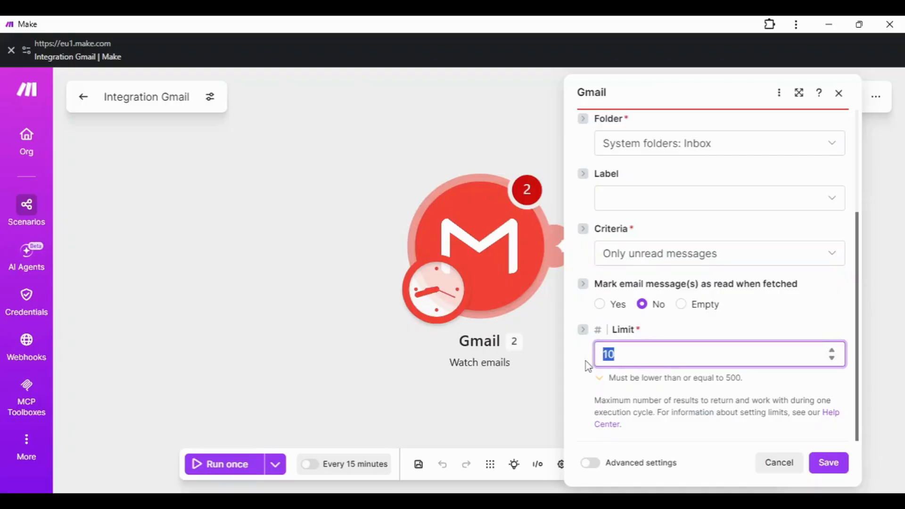
type("2")
left_click(709, 425)
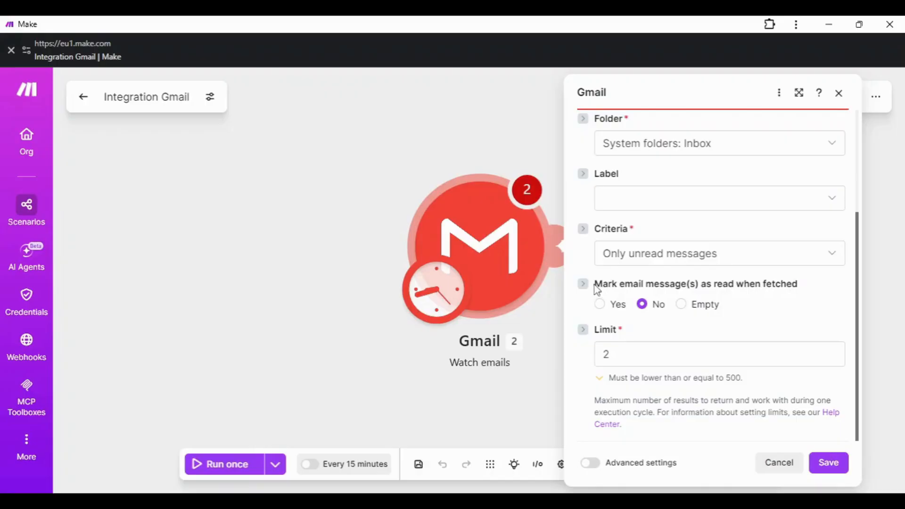
left_click_drag(597, 289, 791, 292)
left_click(707, 335)
left_click(599, 306)
scroll(754, 303, "up", 3)
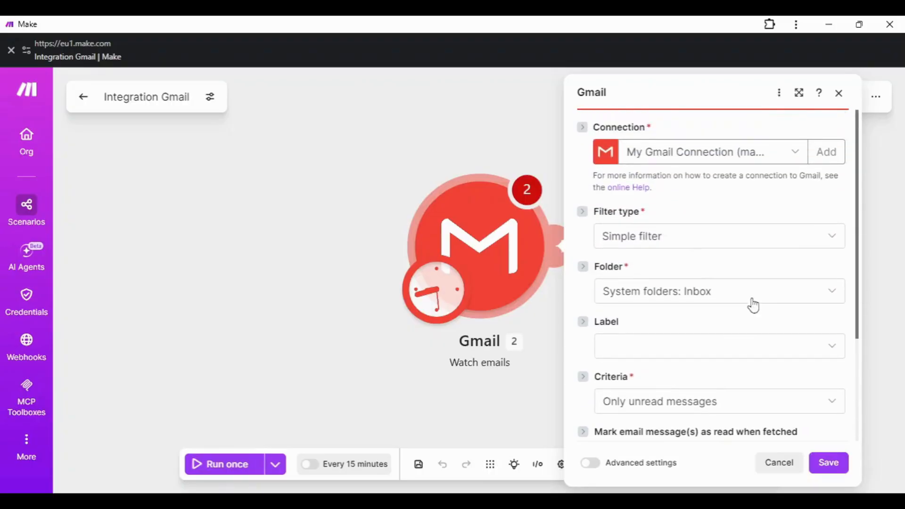
scroll(754, 283, "down", 3)
scroll(744, 349, "up", 5)
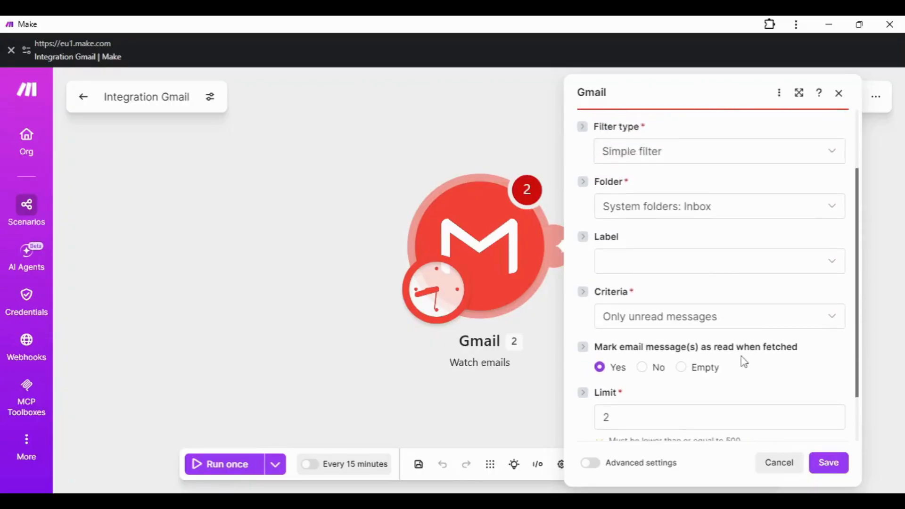
Step: Save the Gmail trigger with starting point All, then add a module after it
left_click(828, 463)
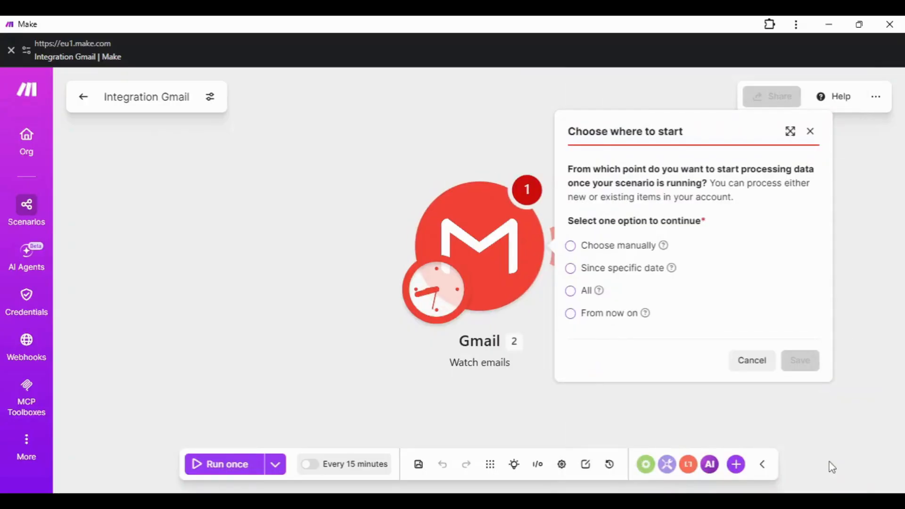
left_click(571, 294)
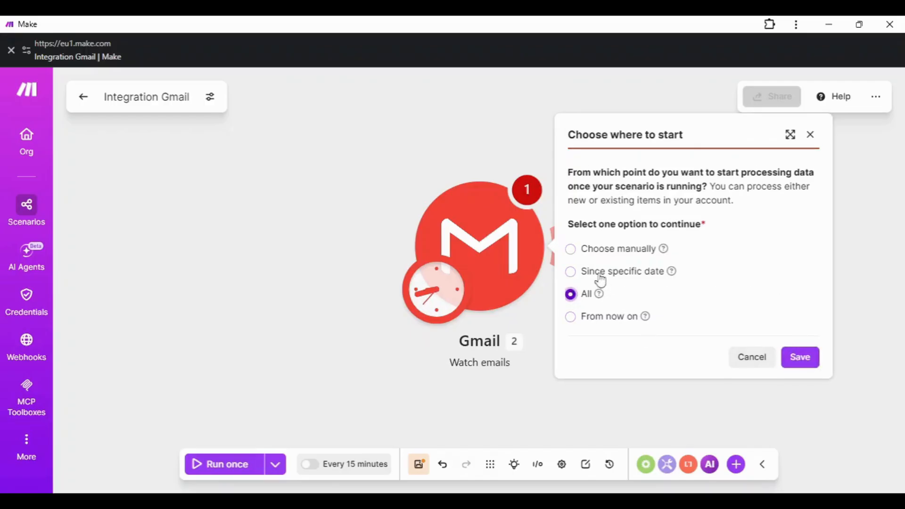
left_click(571, 250)
left_click(571, 294)
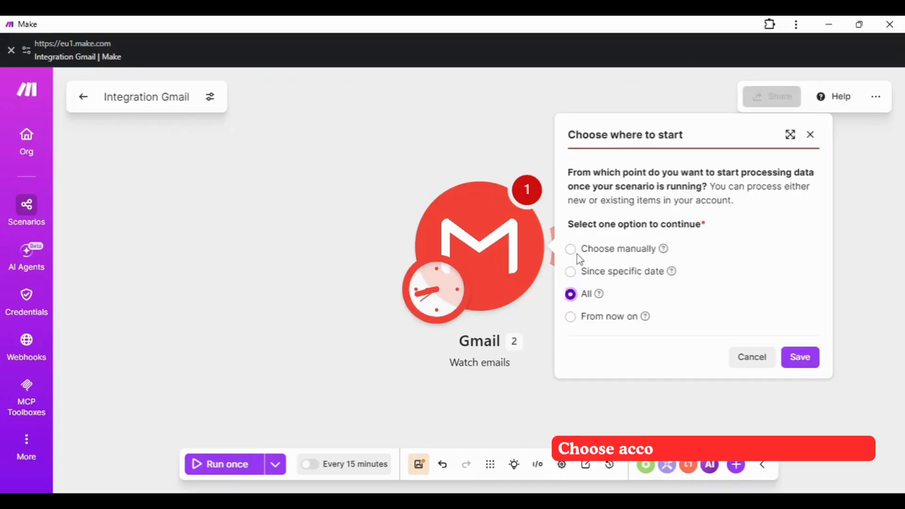
left_click(572, 250)
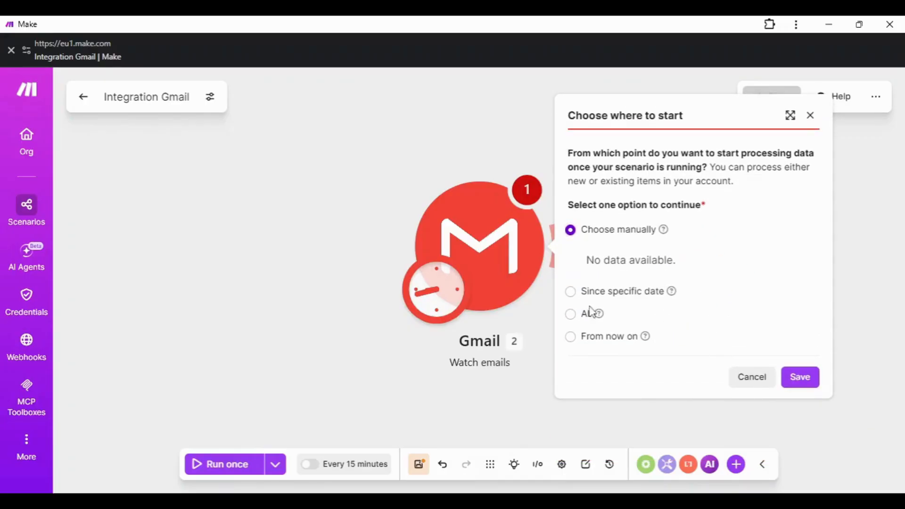
left_click(800, 377)
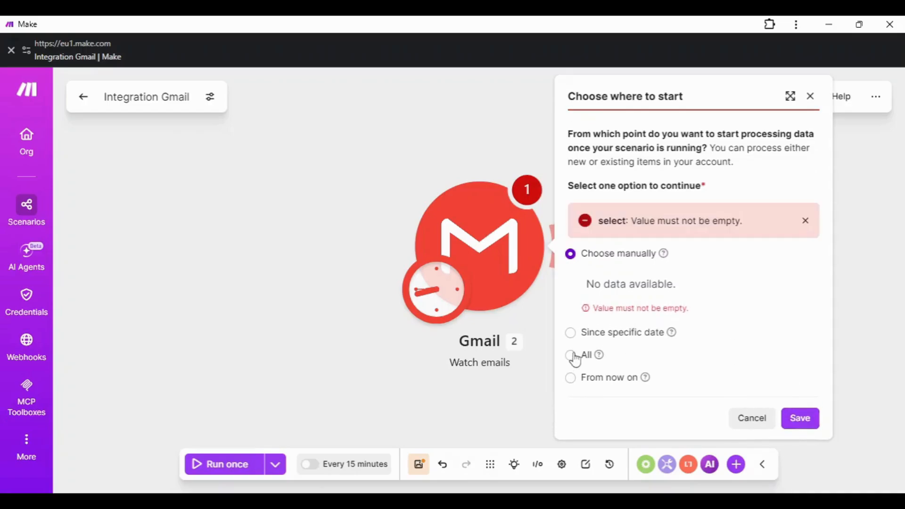
left_click(575, 358)
left_click(799, 378)
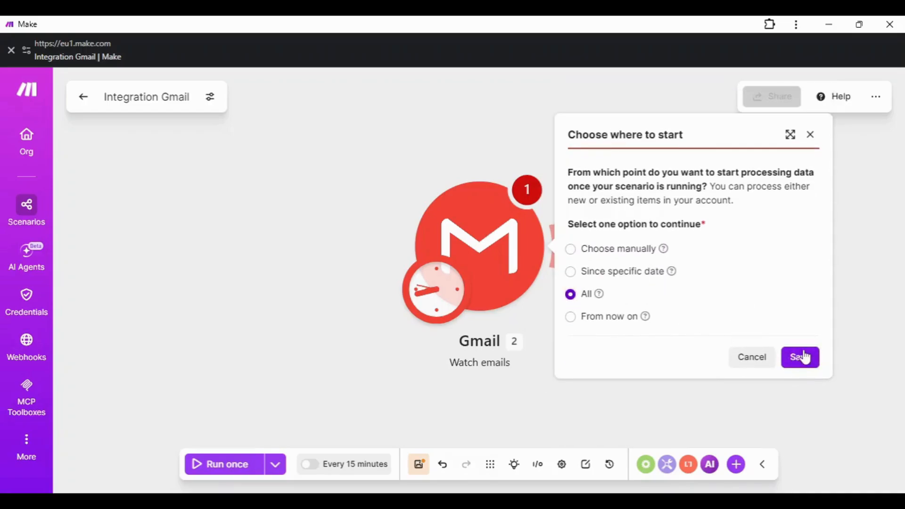
left_click(803, 355)
mouse_move(563, 247)
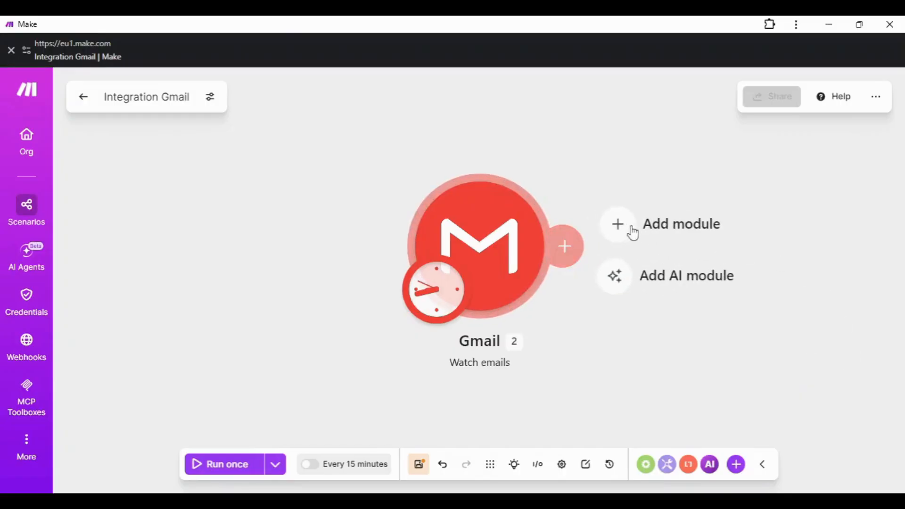
left_click(632, 232)
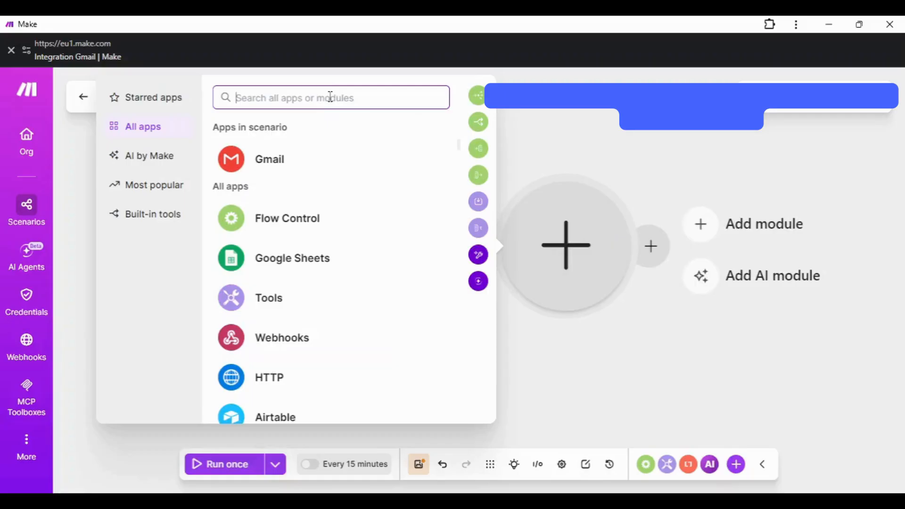
Step: Search 'Gemini', pick Google Gemini AI, and add its 'Generate a response' module via 'resp'
type("Gemini")
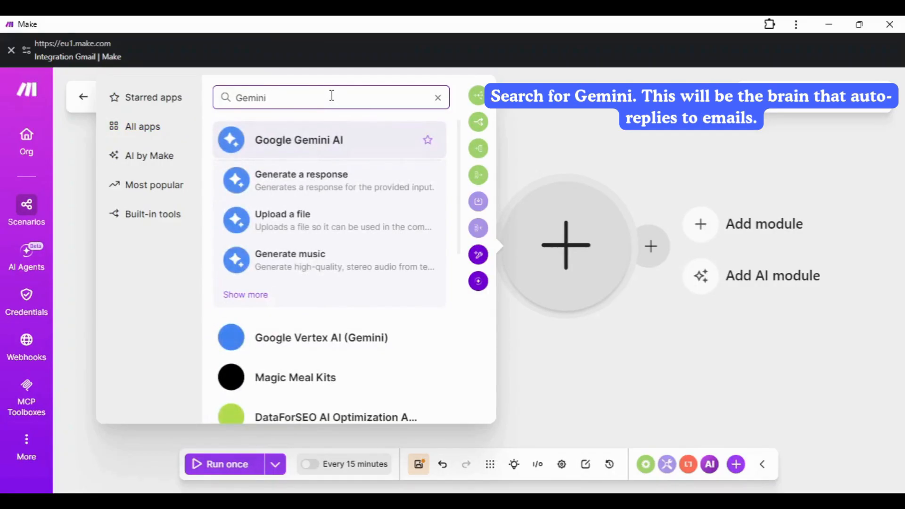
left_click(292, 142)
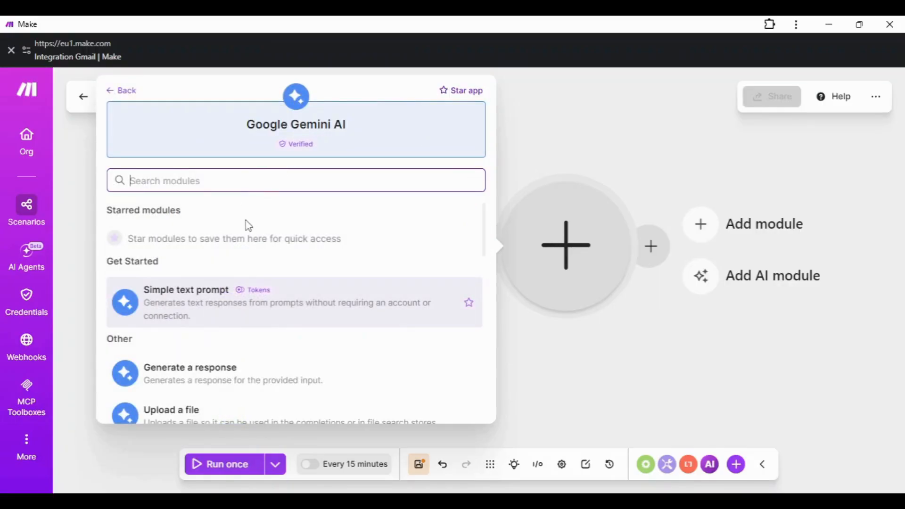
scroll(228, 293, "down", 6)
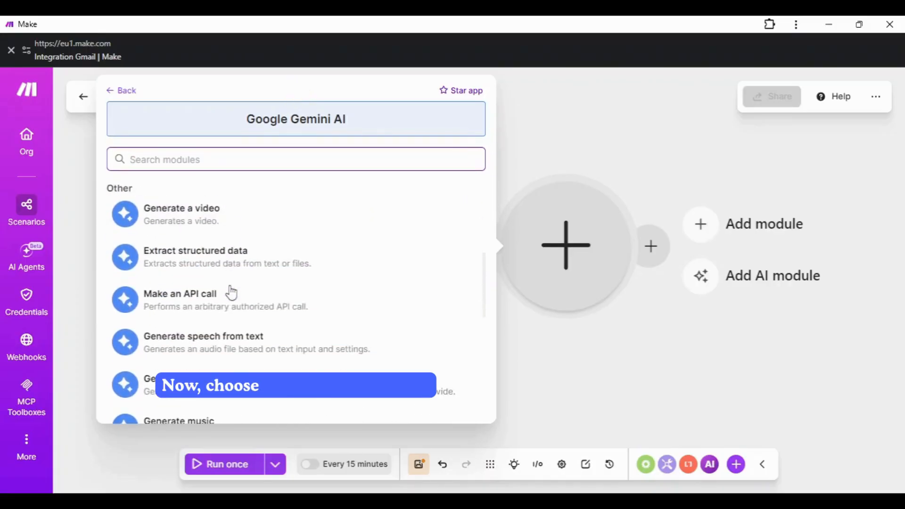
scroll(231, 292, "up", 3)
scroll(231, 292, "up", 3)
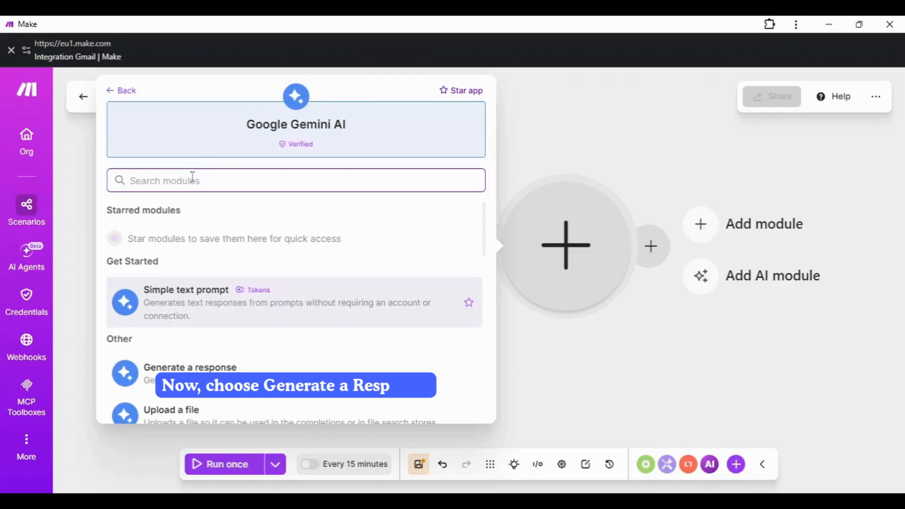
type("respo")
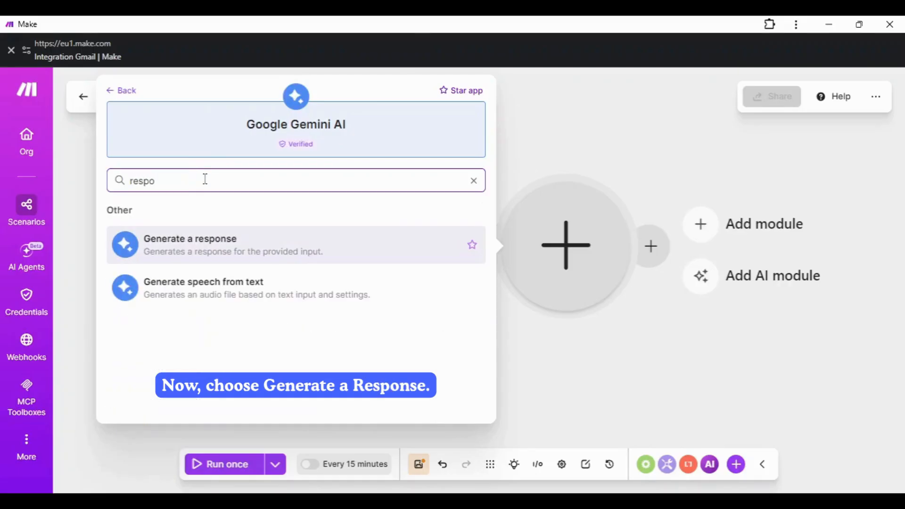
left_click(176, 248)
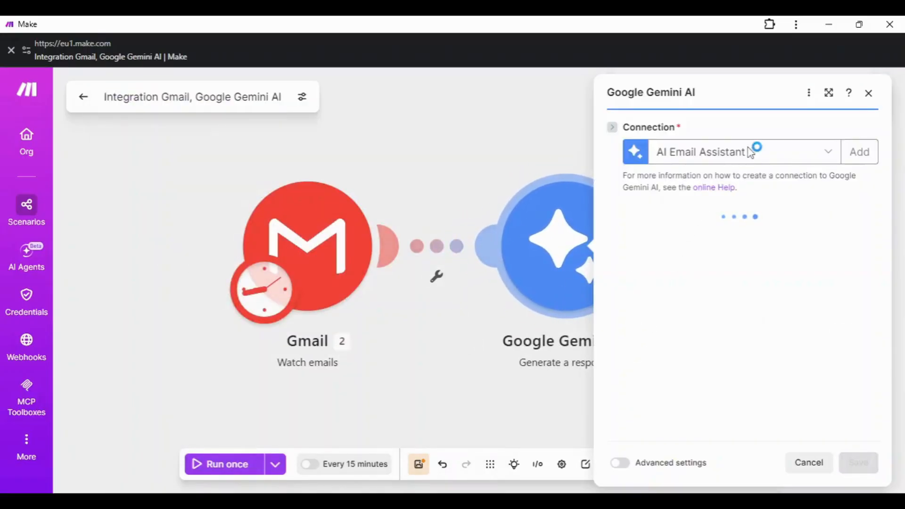
Step: Select the AI Email Assistant connection, closing the new-connection form without saving
left_click(825, 156)
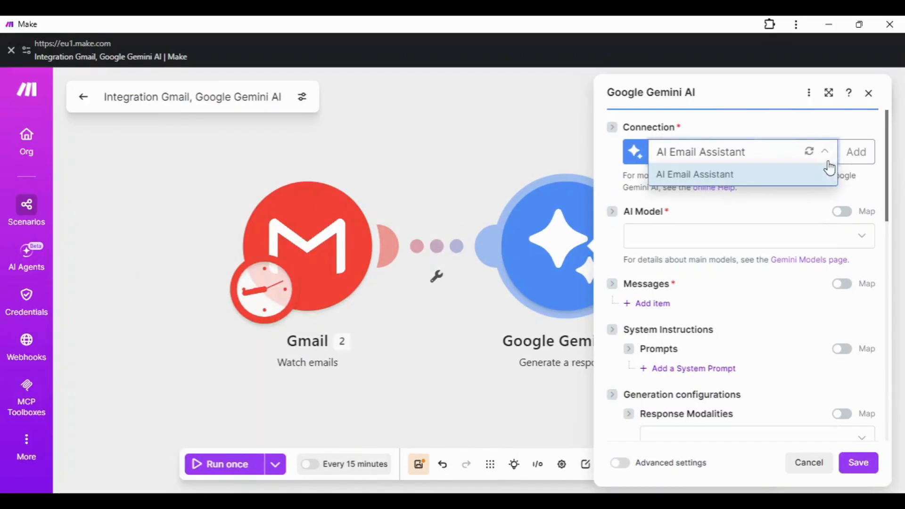
left_click(751, 182)
left_click(856, 152)
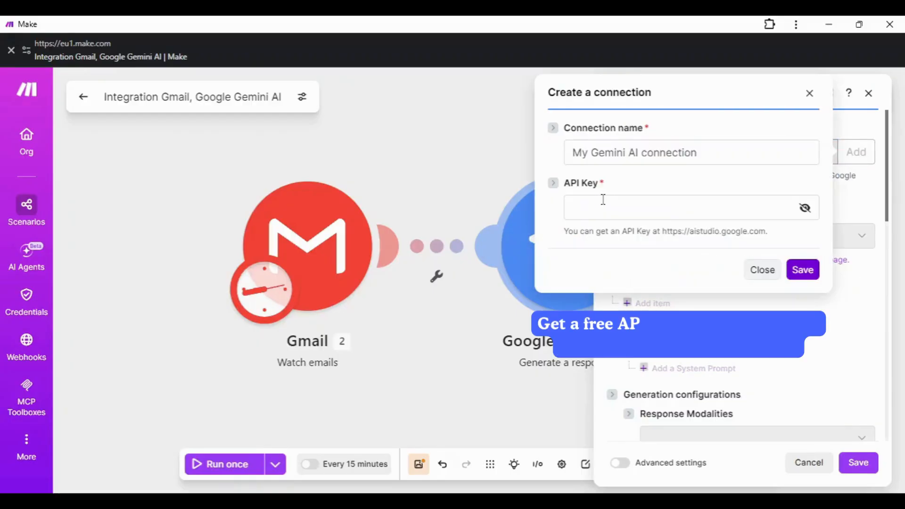
left_click(595, 213)
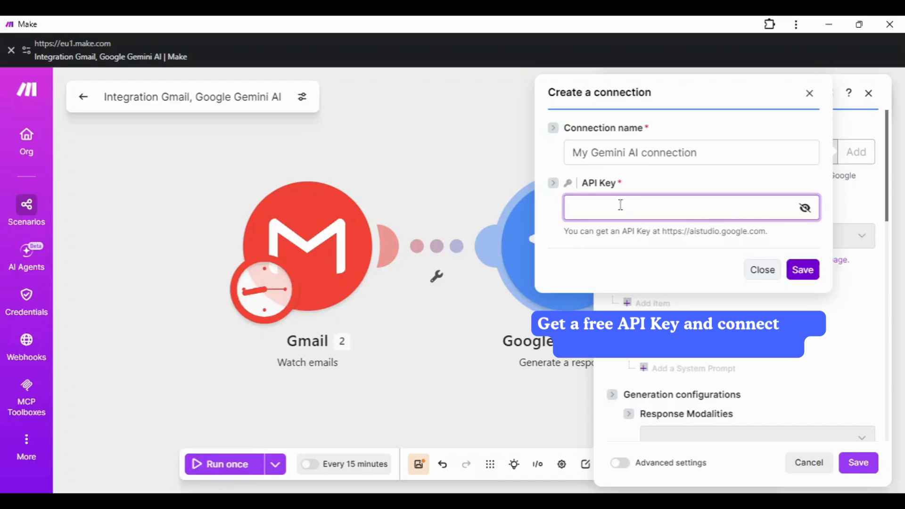
left_click_drag(565, 230, 673, 249)
left_click_drag(565, 249, 783, 254)
left_click(764, 258)
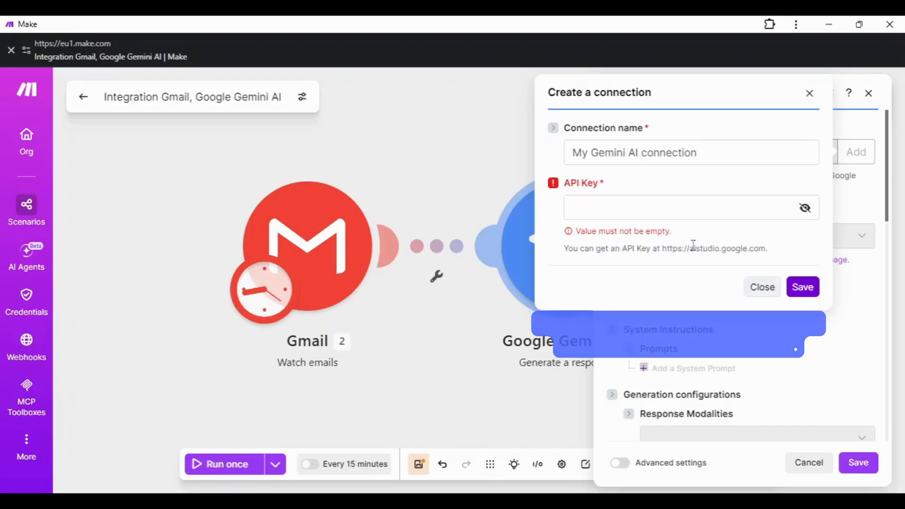
left_click_drag(690, 248, 738, 248)
left_click(824, 296)
left_click(779, 288)
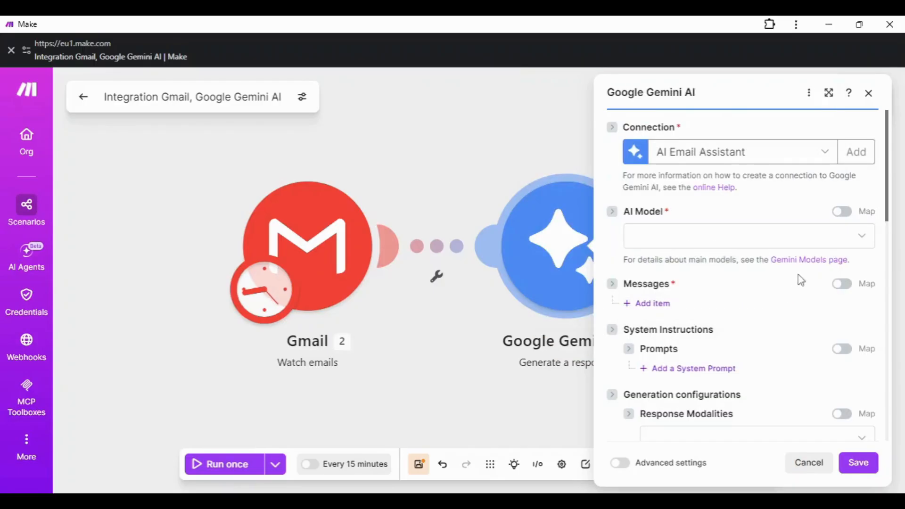
Step: Choose Gemini 3.5 Flash as the AI model
left_click(683, 241)
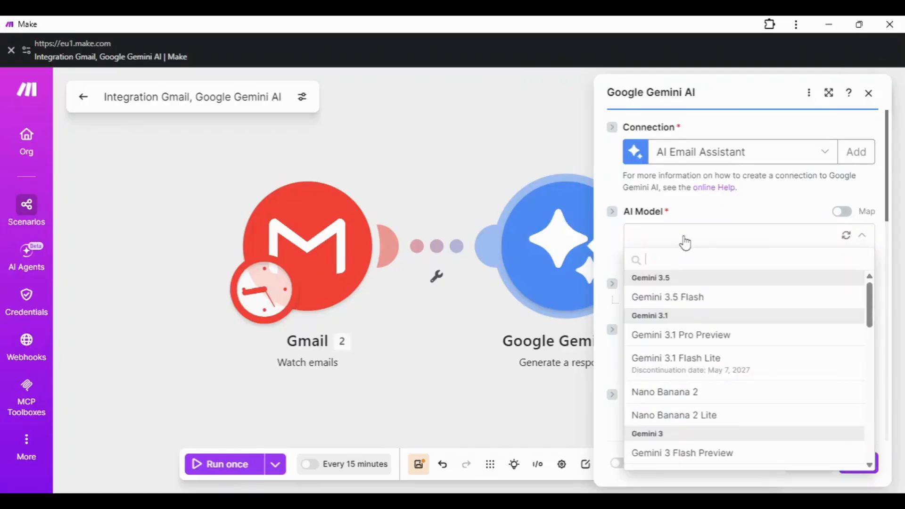
scroll(714, 328, "down", 10)
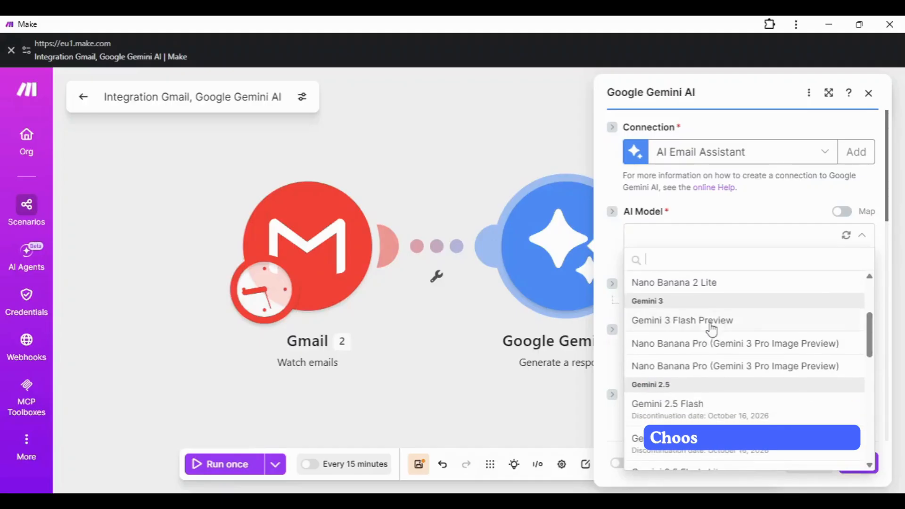
scroll(712, 330, "down", 5)
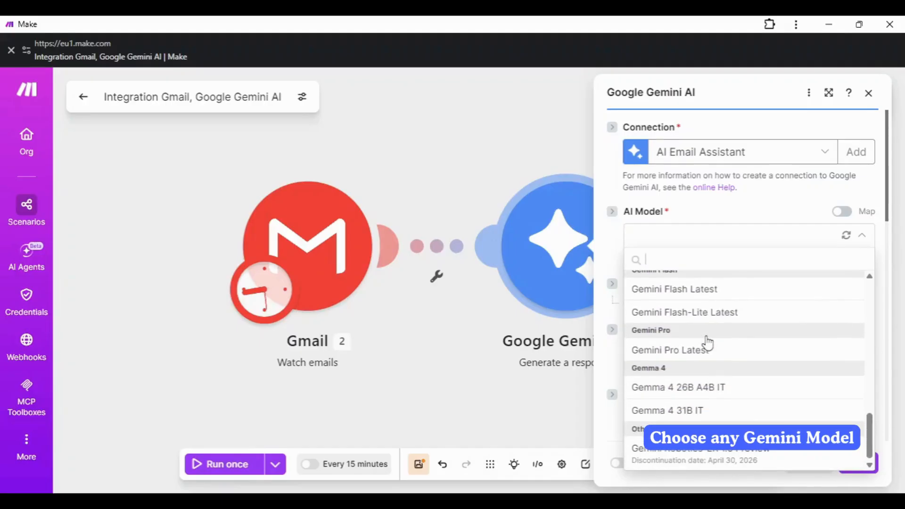
scroll(763, 410, "up", 8)
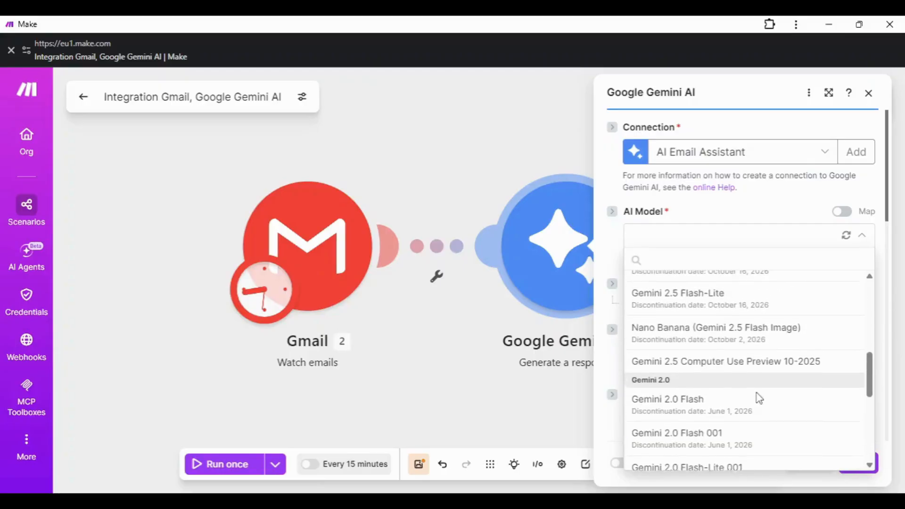
scroll(753, 396, "up", 5)
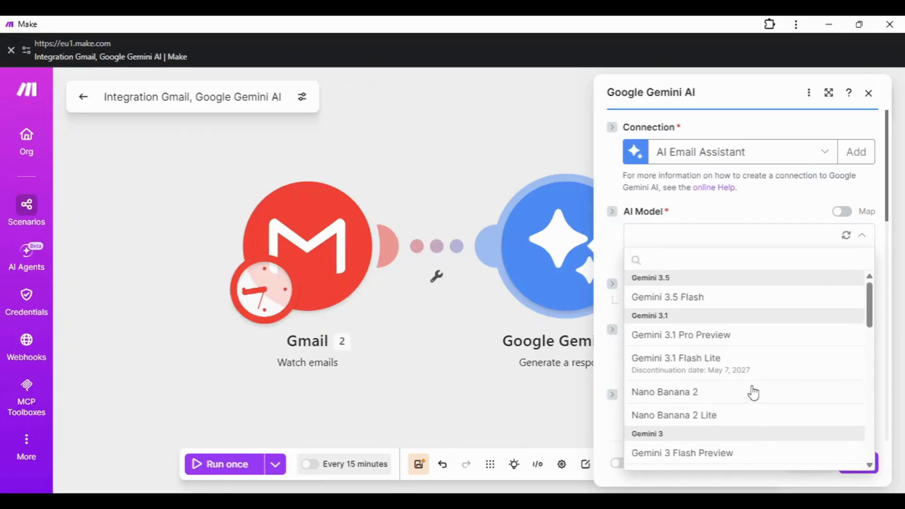
left_click(685, 307)
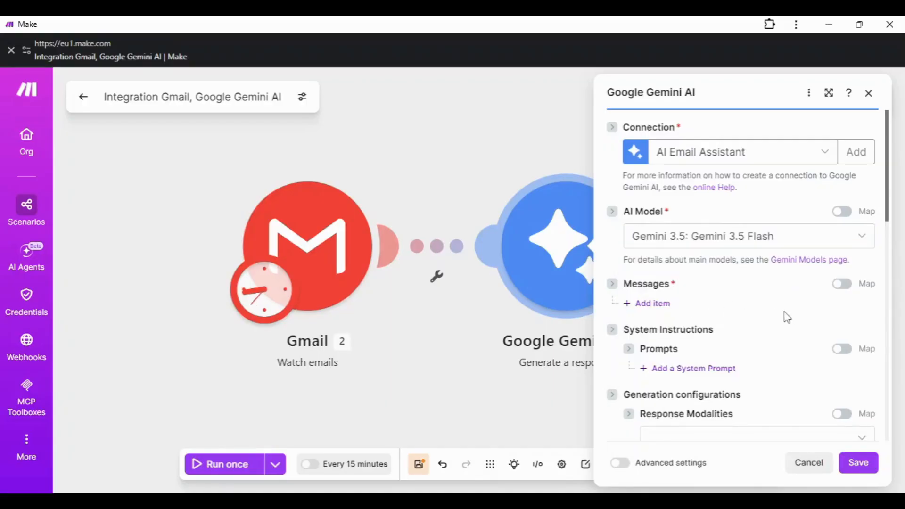
Step: Add a User message with one part of type Text
left_click(662, 304)
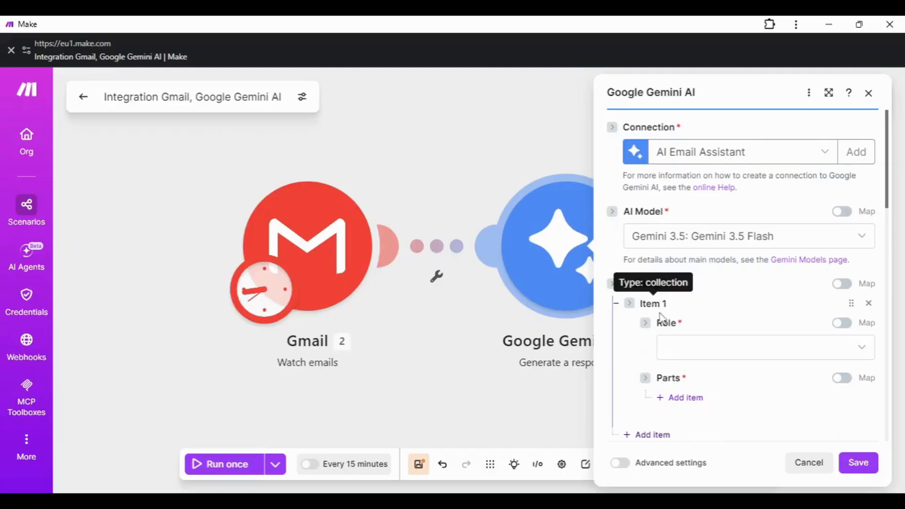
scroll(703, 347, "down", 2)
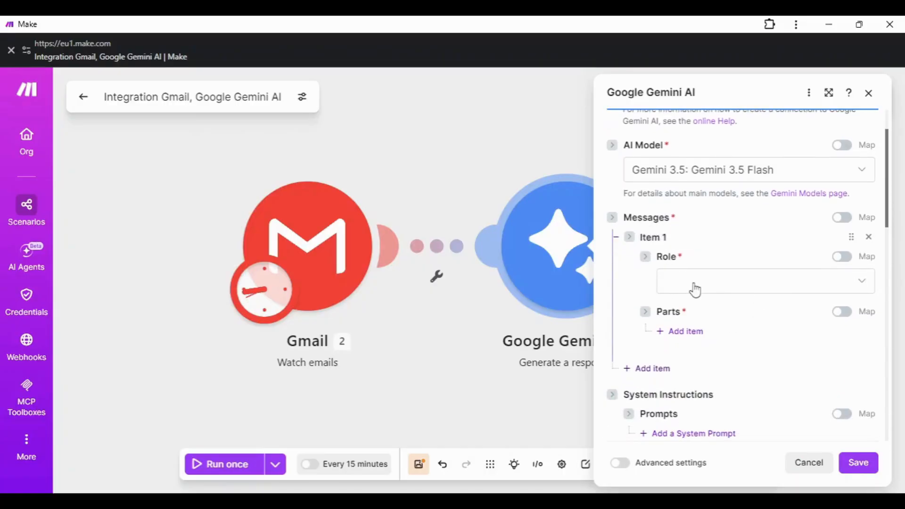
scroll(693, 289, "down", 5)
scroll(694, 290, "up", 6)
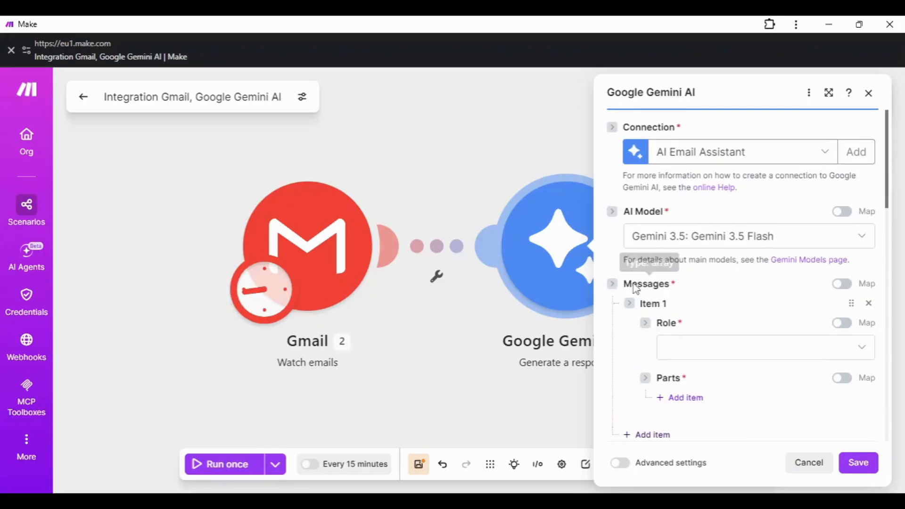
left_click(731, 349)
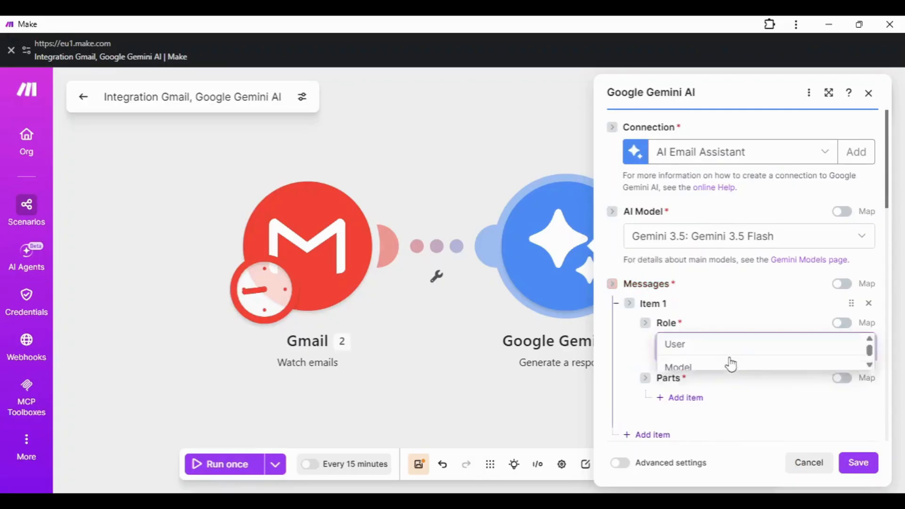
left_click(676, 345)
scroll(725, 356, "down", 1)
left_click(683, 331)
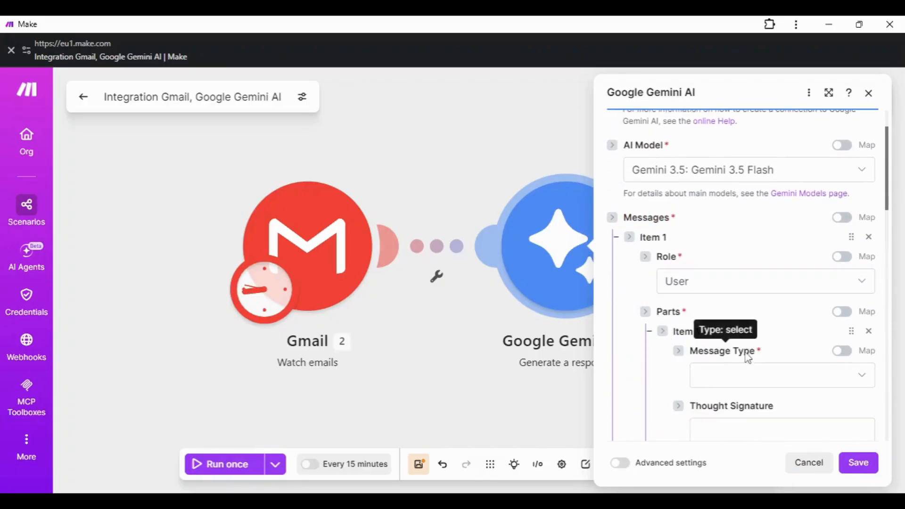
scroll(754, 353, "down", 2)
left_click(835, 315)
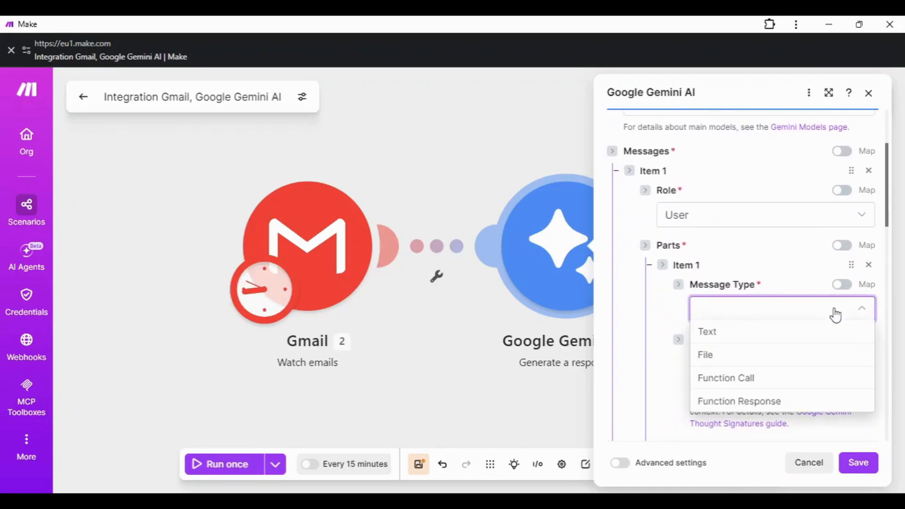
left_click(708, 330)
scroll(768, 327, "down", 2)
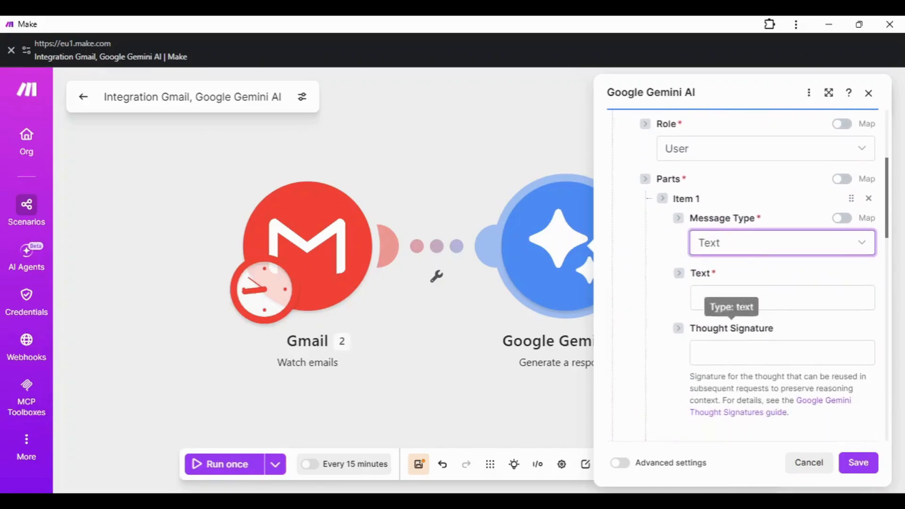
left_click(722, 297)
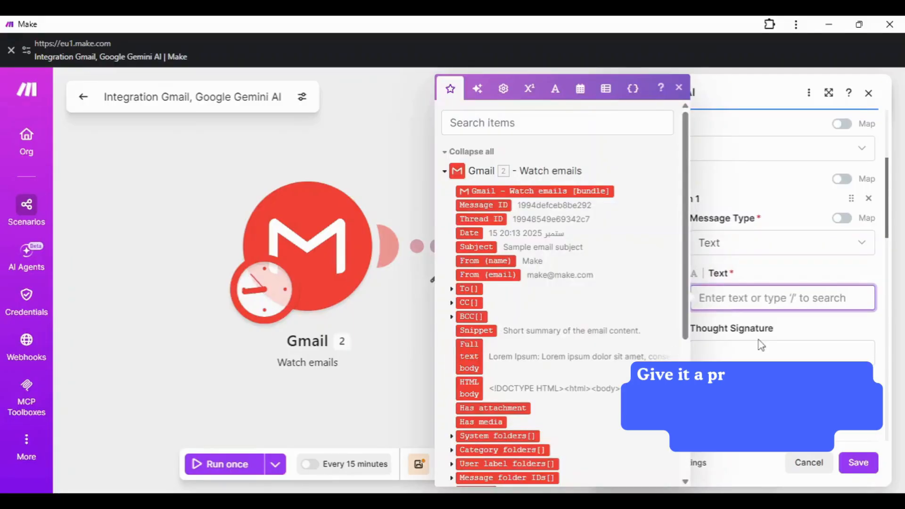
Step: Paste the executive-assistant prompt asking for a polite HTML reply into the Text field
left_click(761, 345)
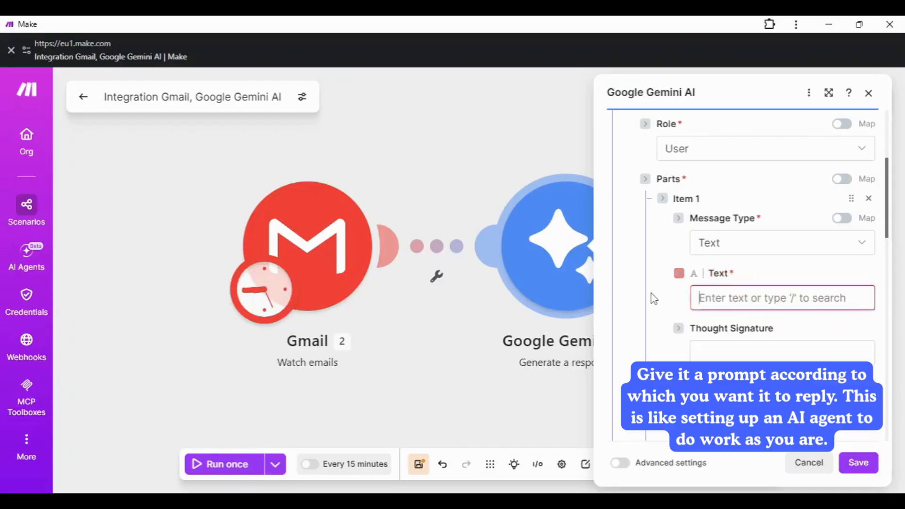
left_click(778, 297)
key("ctrl+v")
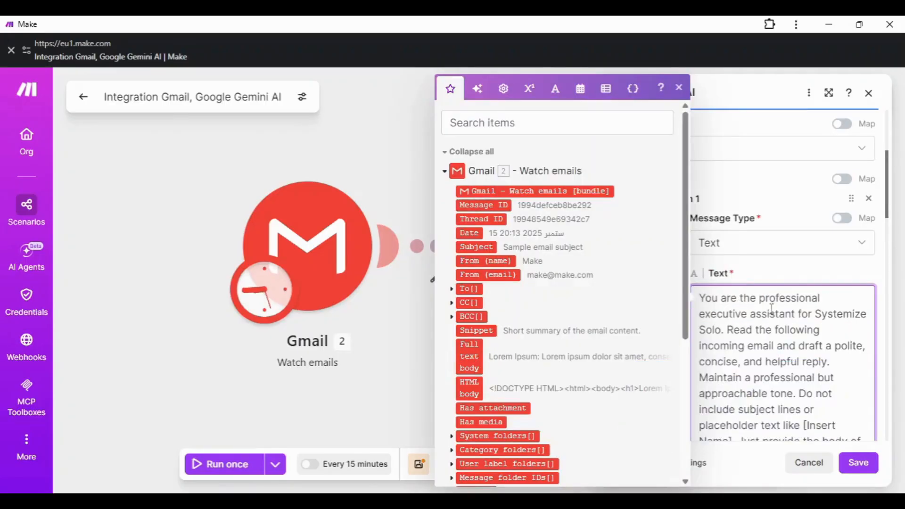
scroll(758, 323, "down", 5)
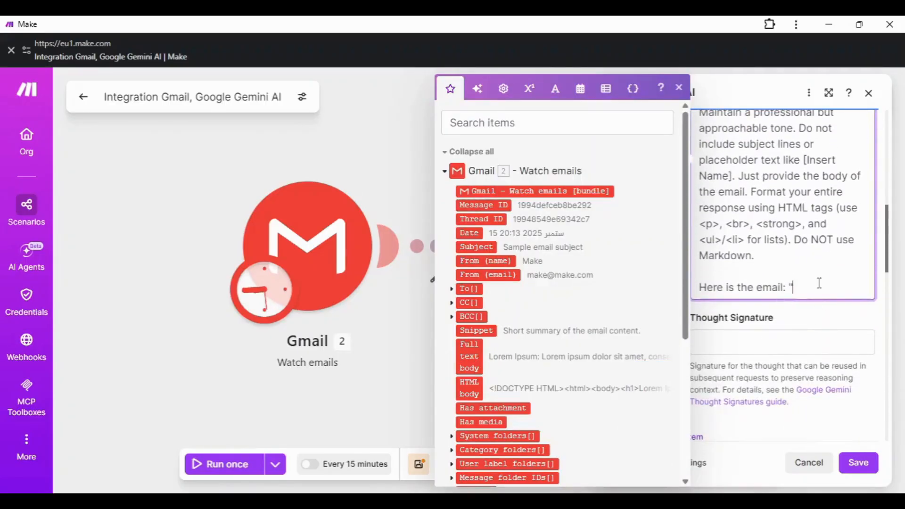
scroll(812, 307, "up", 3)
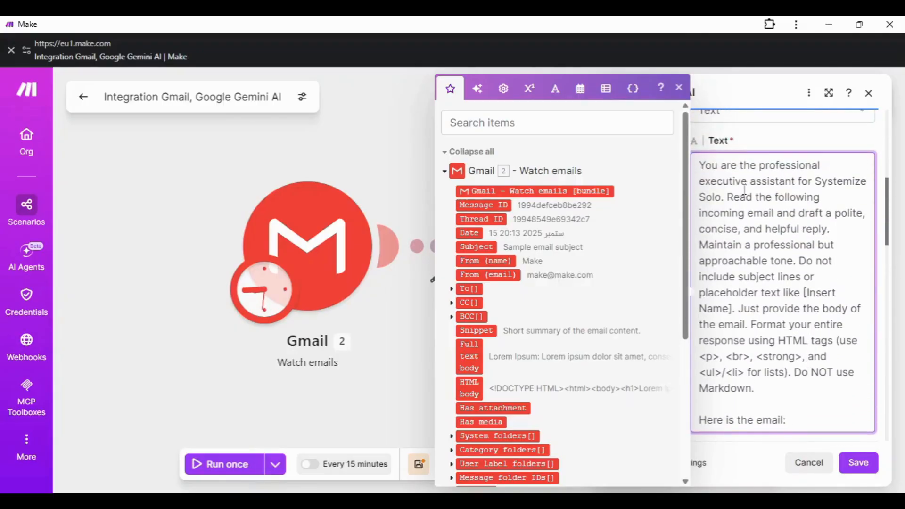
left_click_drag(696, 166, 841, 422)
Step: Delete the blank line before 'Here is the email:' in the prompt
left_click(798, 343)
key("BackSpace")
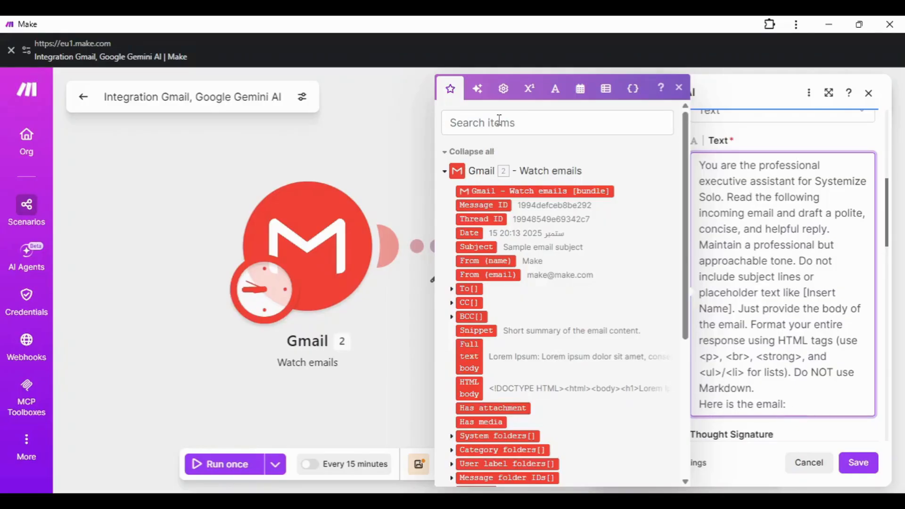
scroll(486, 260, "down", 2)
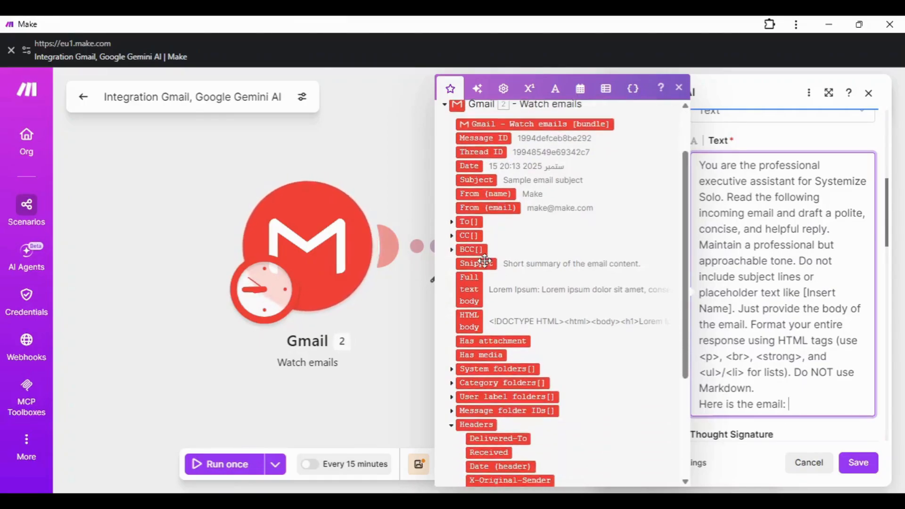
scroll(484, 261, "down", 5)
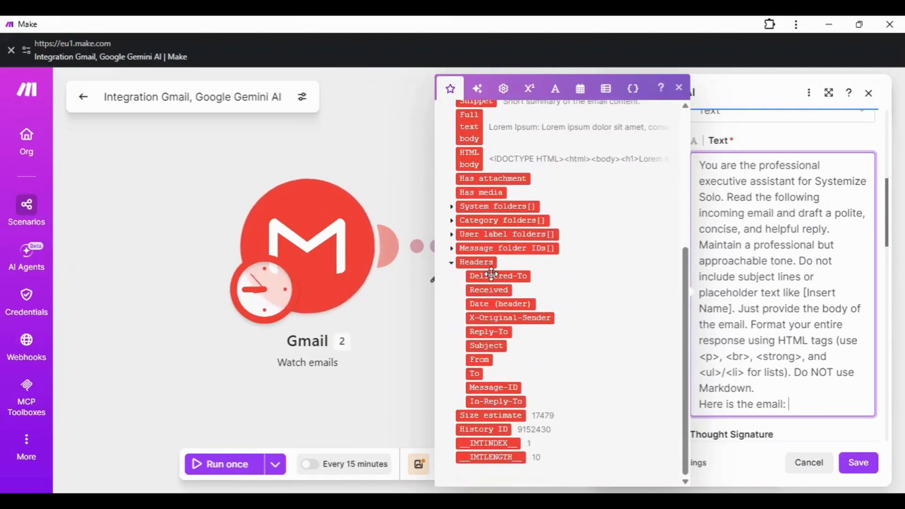
scroll(492, 274, "up", 4)
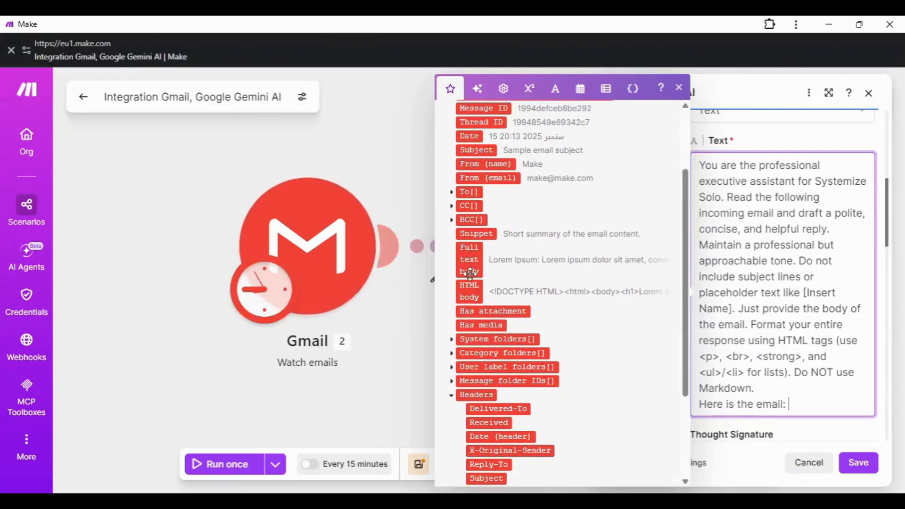
scroll(493, 236, "up", 3)
Step: Map the Gmail Full text body right after 'Here is the email:'
left_click(498, 123)
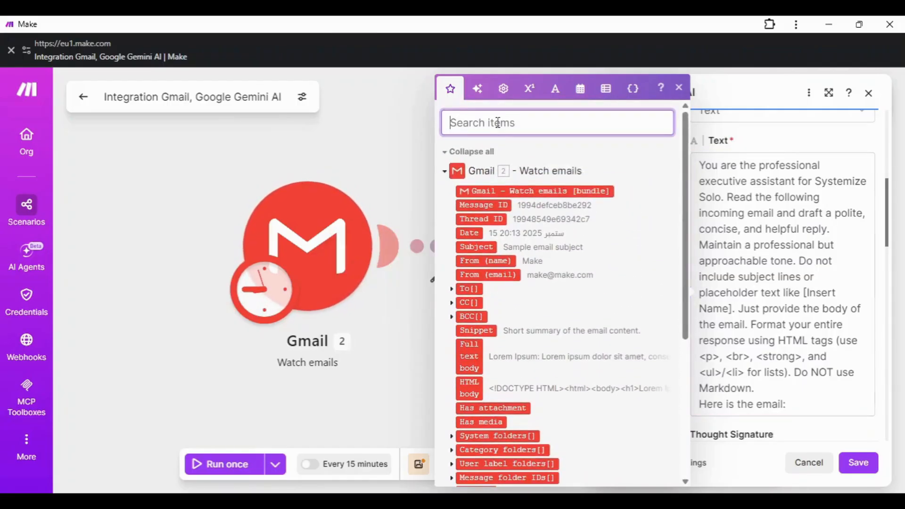
type("text")
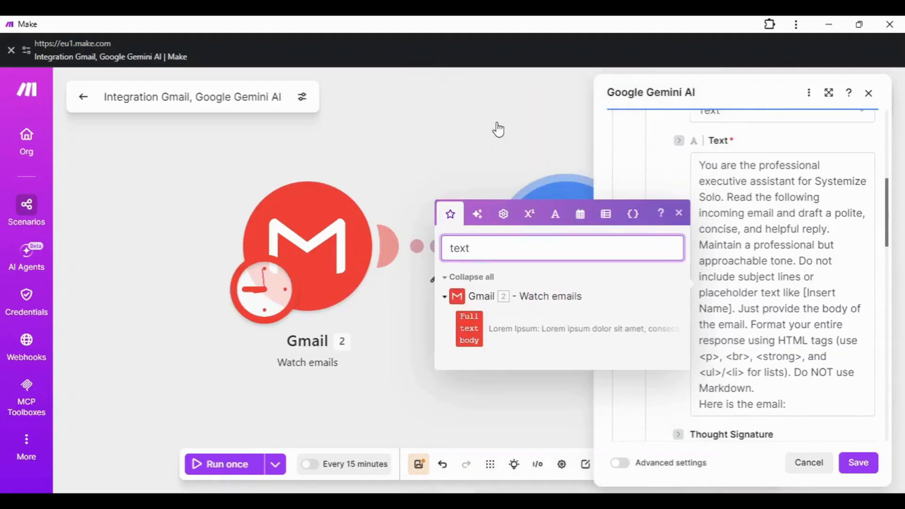
left_click(467, 325)
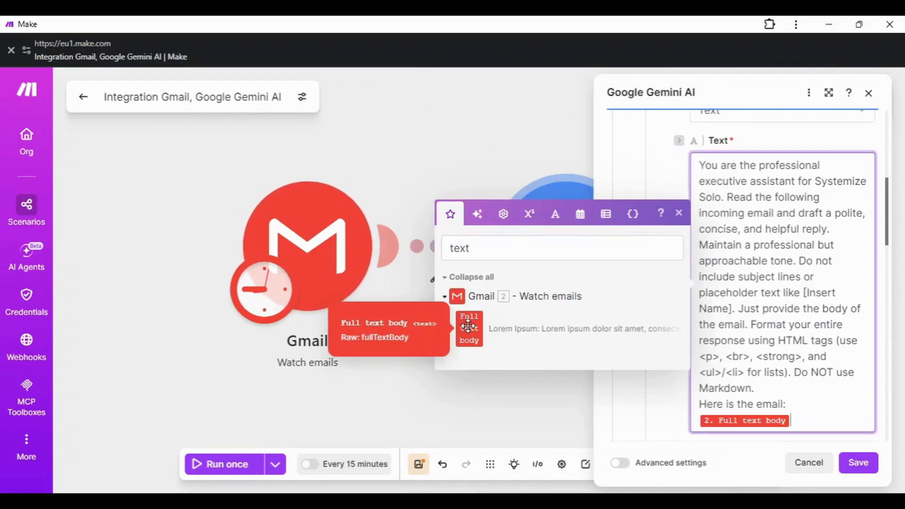
left_click(679, 213)
scroll(771, 309, "up", 1)
scroll(771, 309, "down", 1)
scroll(772, 309, "down", 3)
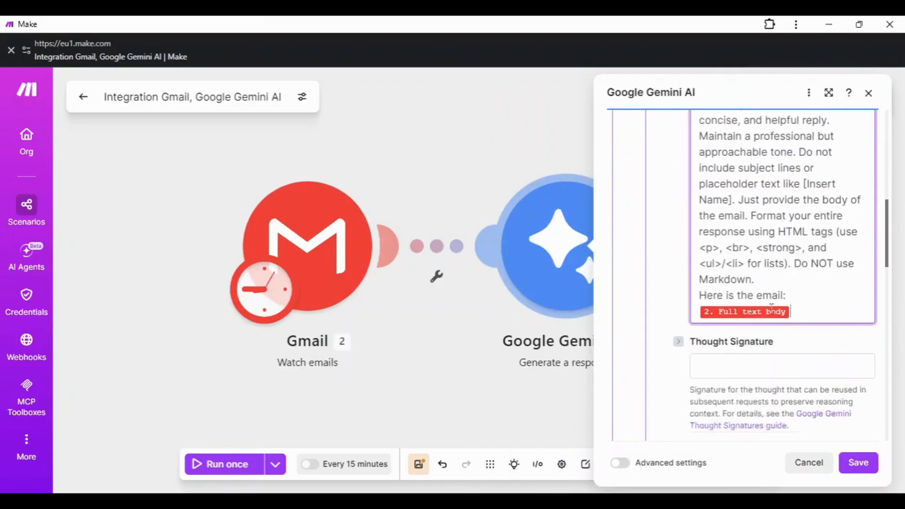
scroll(801, 313, "up", 1)
scroll(807, 276, "up", 2)
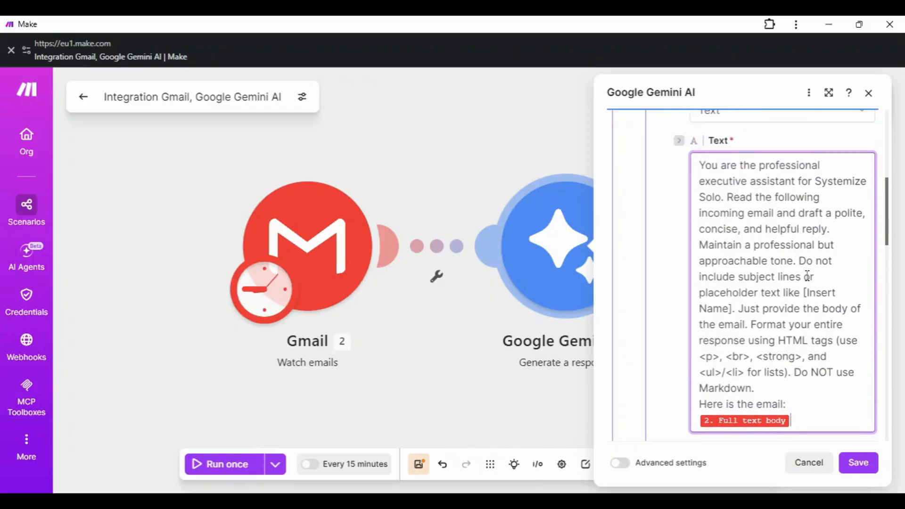
Step: Add the instruction to make "Systemize Solo" bold in the reply text
left_click(800, 262)
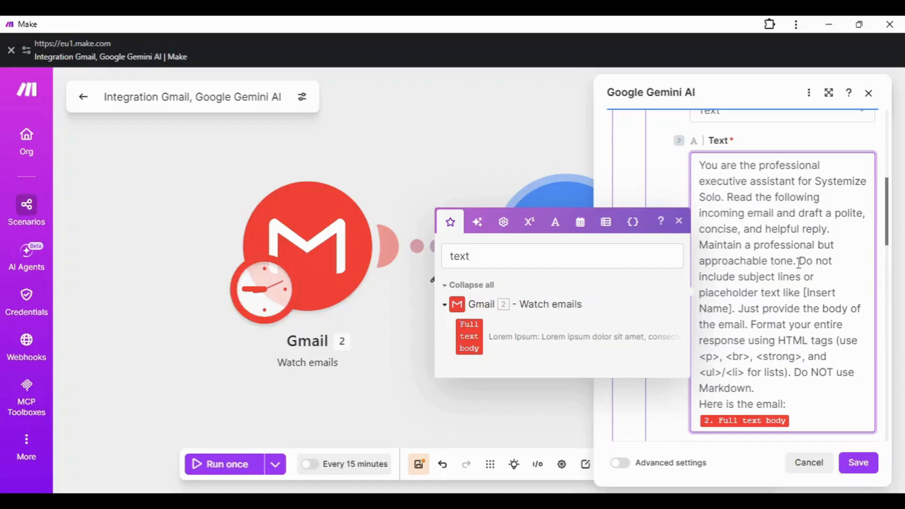
type("Make the ")
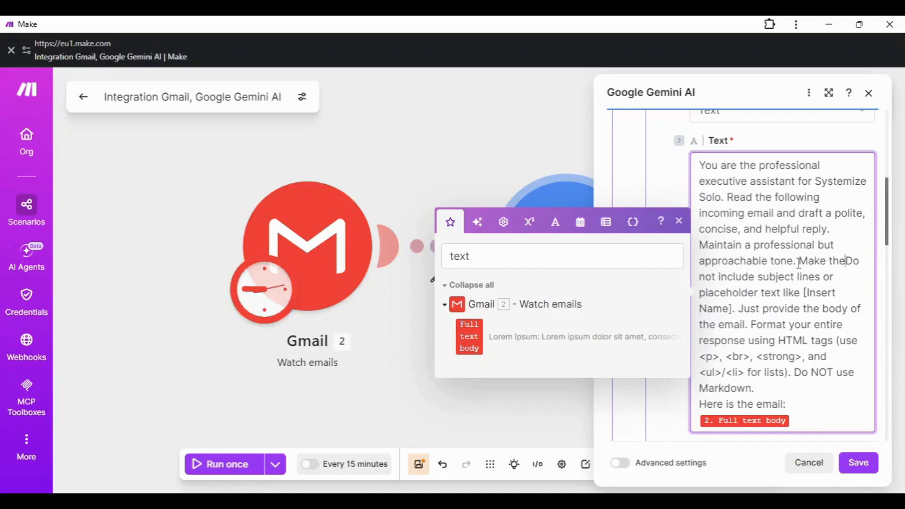
type("name")
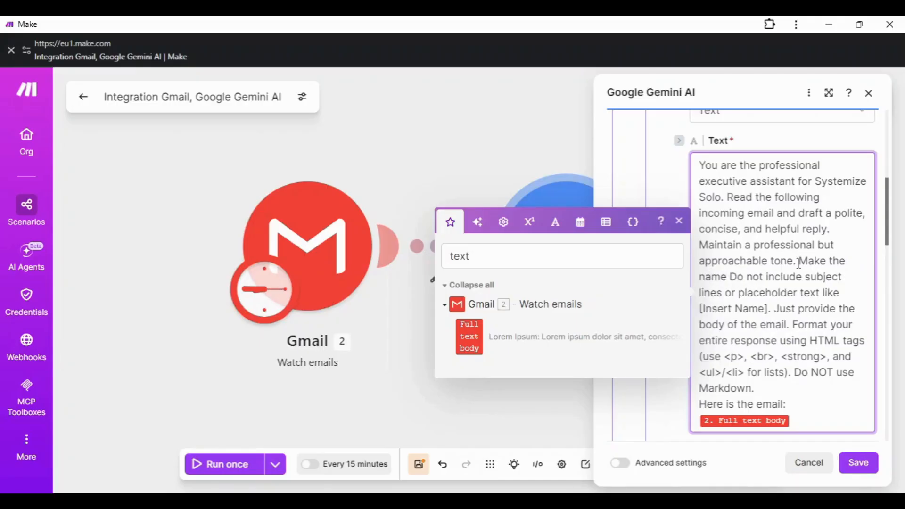
key("BackSpace")
type("\"Syse")
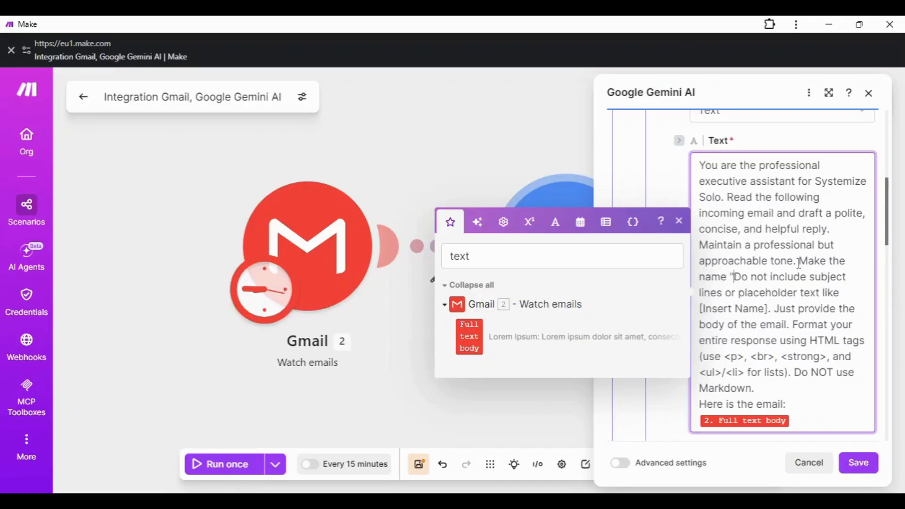
key("BackSpace")
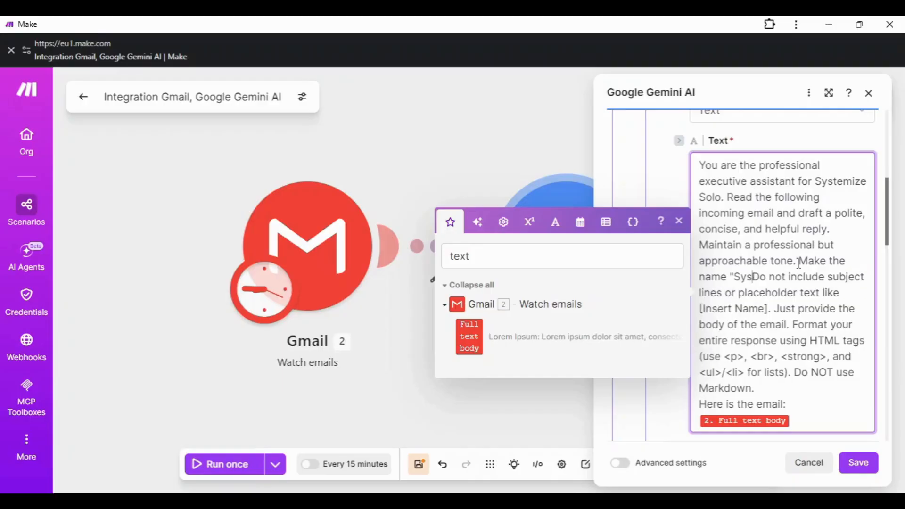
type("temize So")
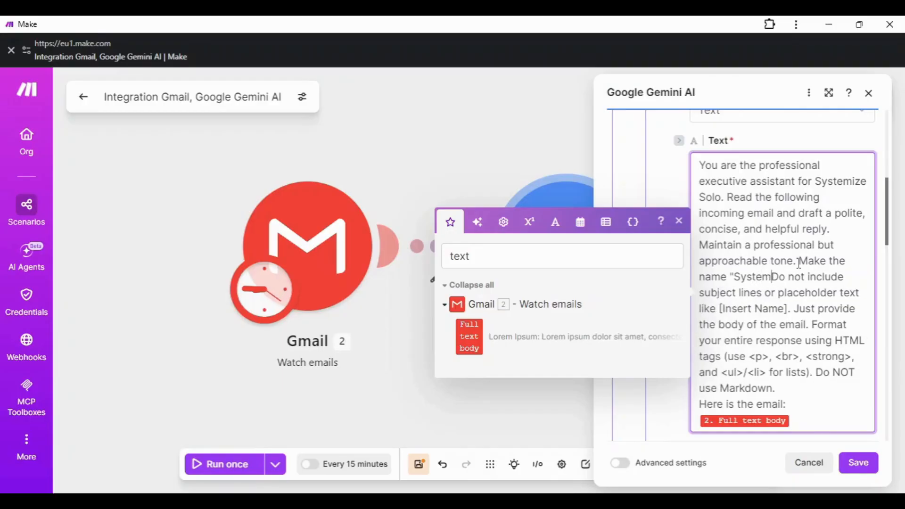
type("lo\" b")
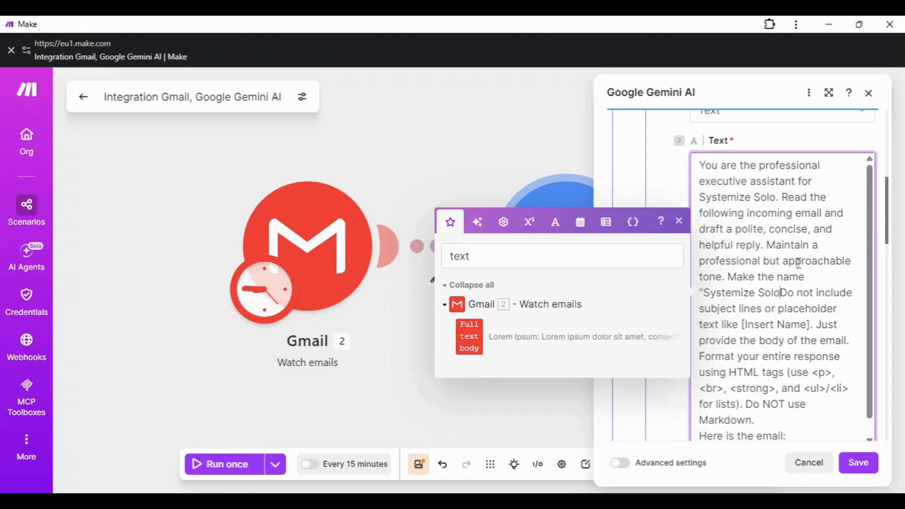
type("old in the ")
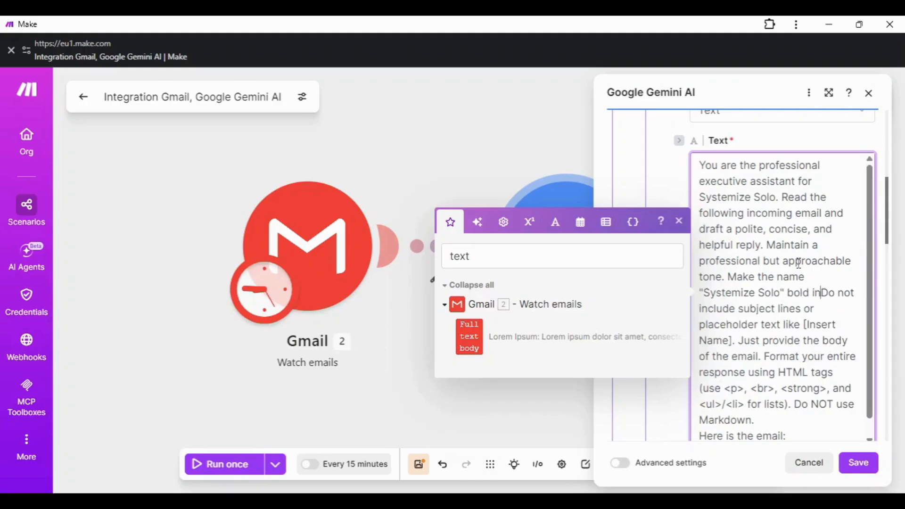
type("r")
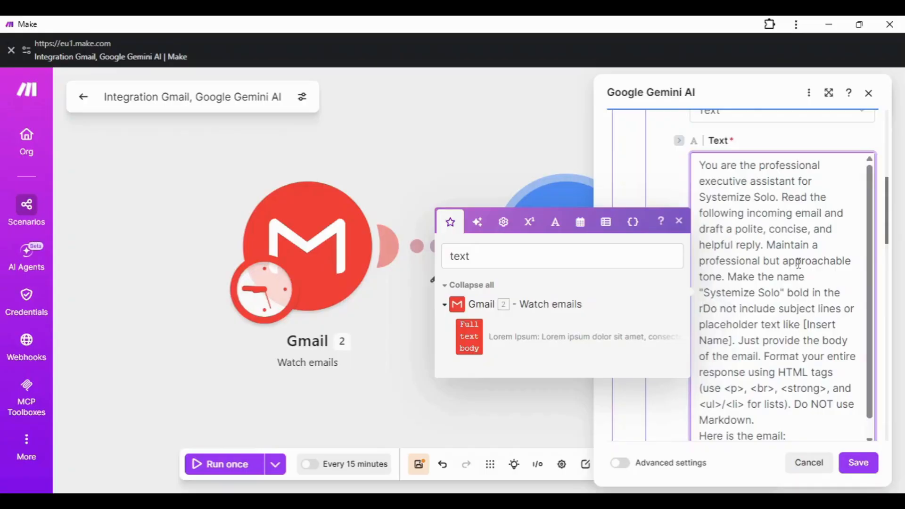
key("BackSpace")
Step: Add the instruction to bold the sender's name, then review the remaining Gemini settings
type("text")
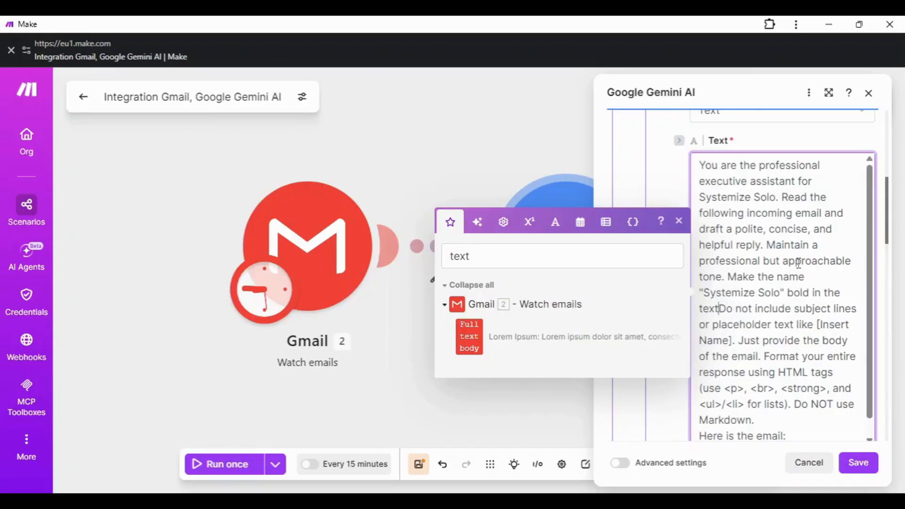
type(".")
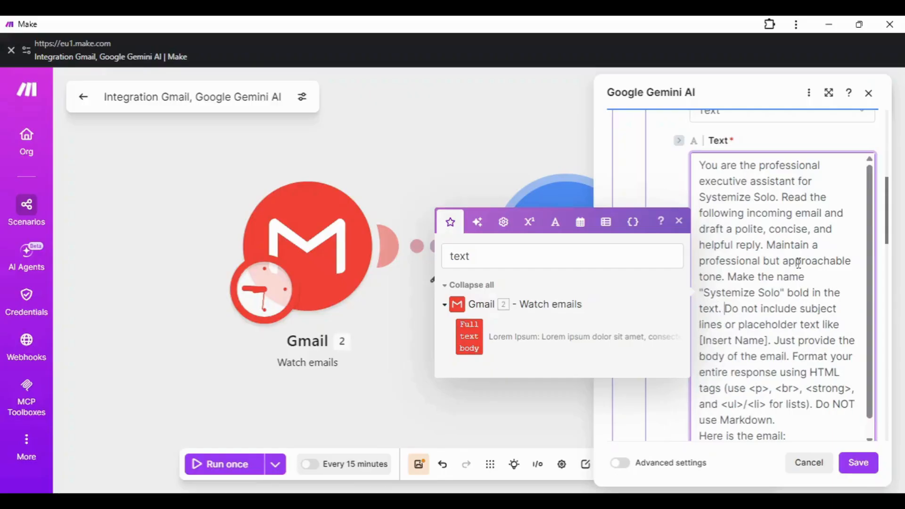
type(" Also, make the name o")
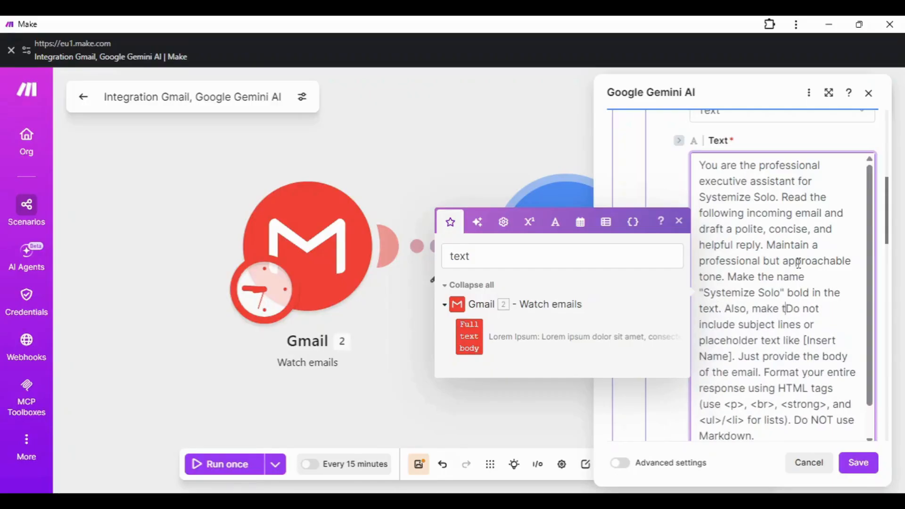
type("f the sender")
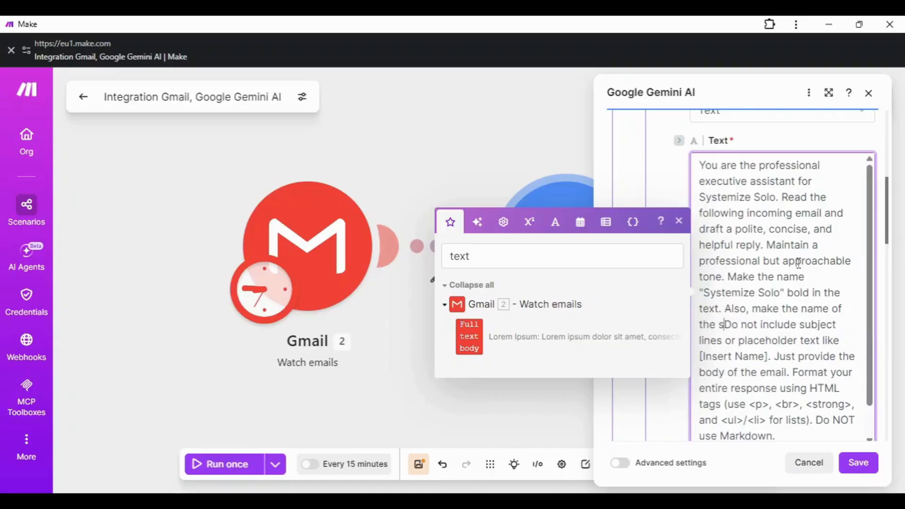
type(" of this ma")
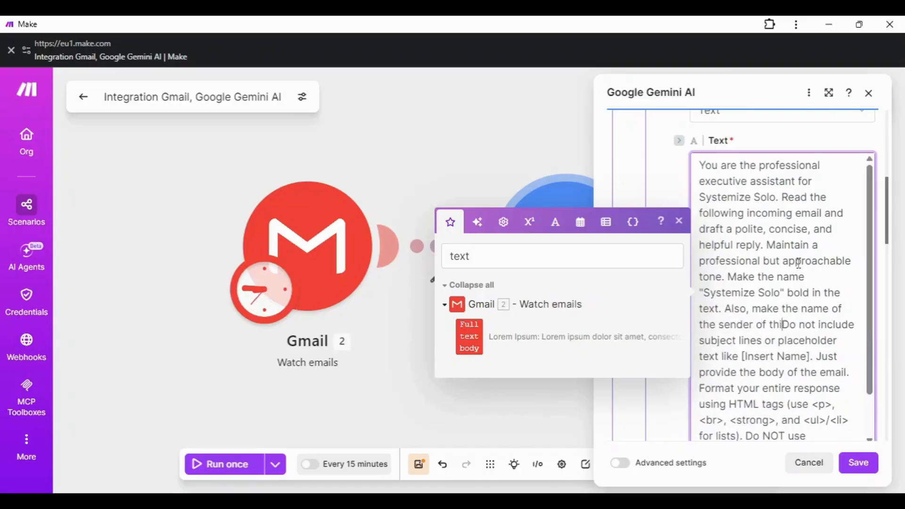
key("BackSpace")
key("BackSpace")
key("BackSpace")
key("BackSpace")
key("BackSpace")
key("BackSpace")
key("BackSpace")
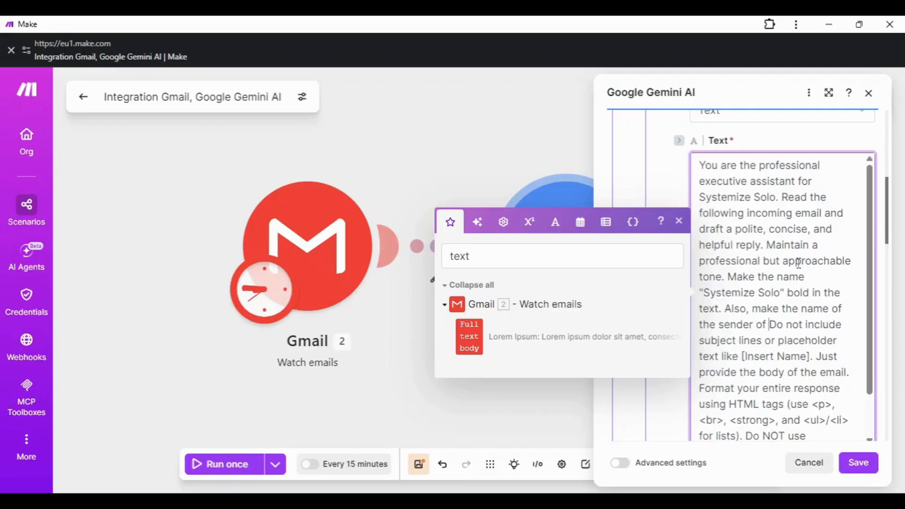
type("the mail as b")
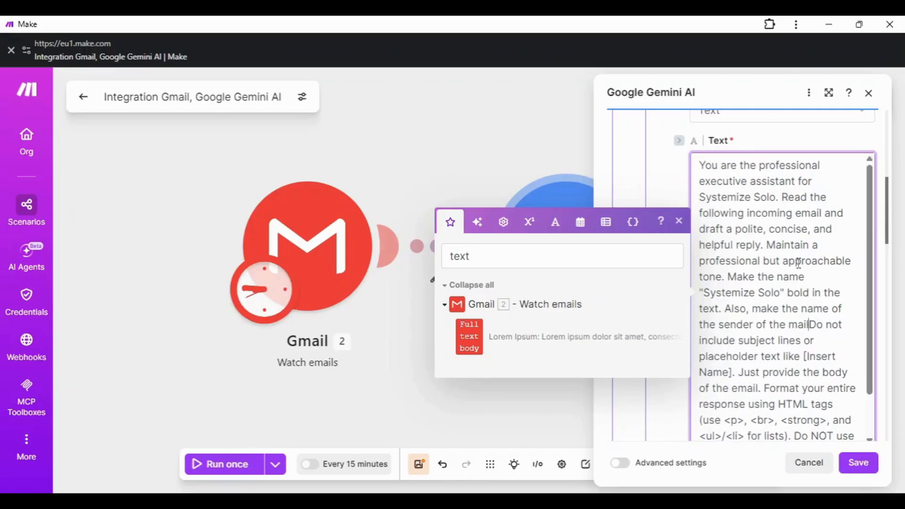
type("old")
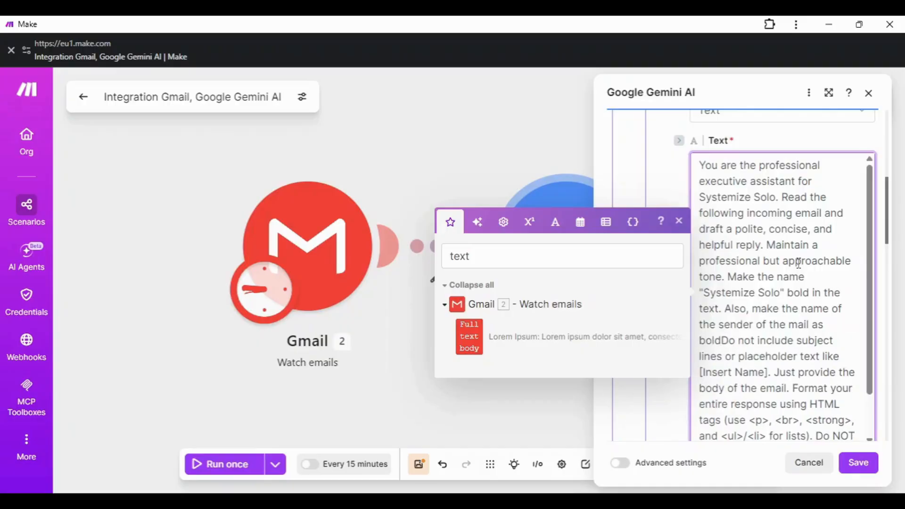
type(".")
left_click(812, 245)
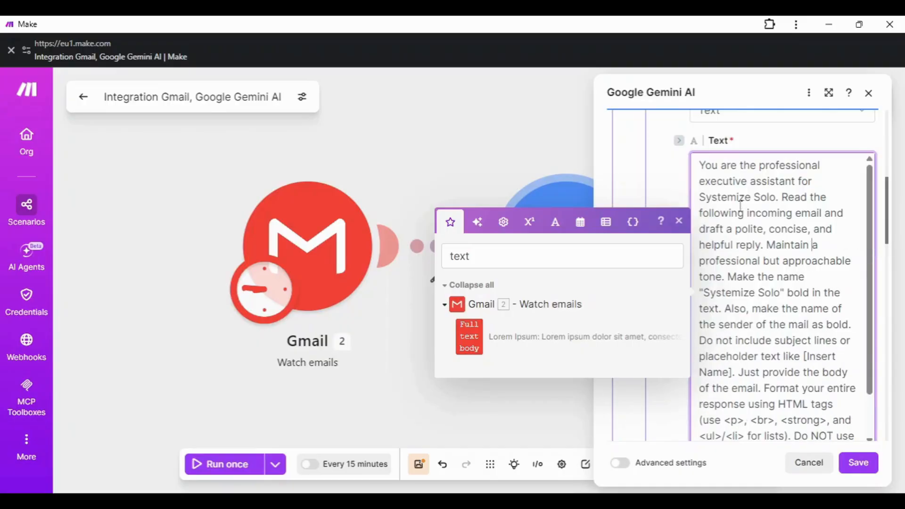
scroll(722, 173, "down", 1)
scroll(730, 287, "up", 1)
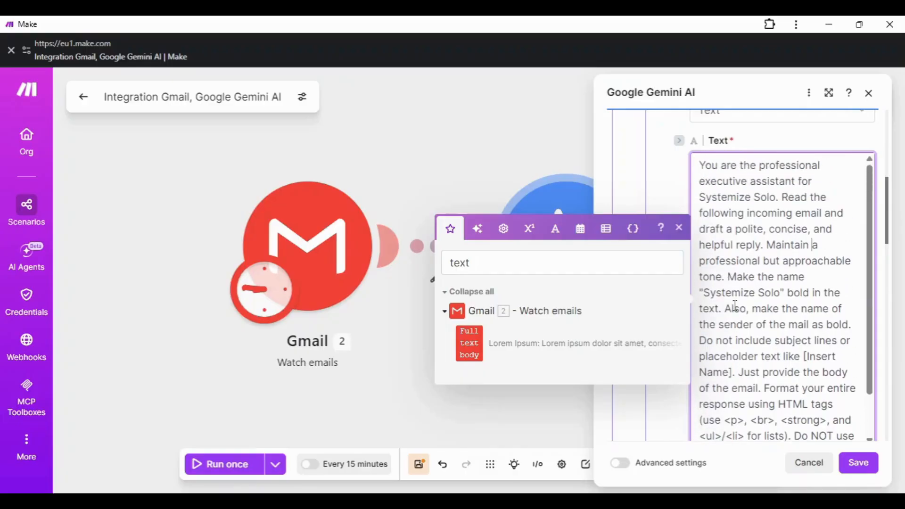
scroll(733, 304, "down", 5)
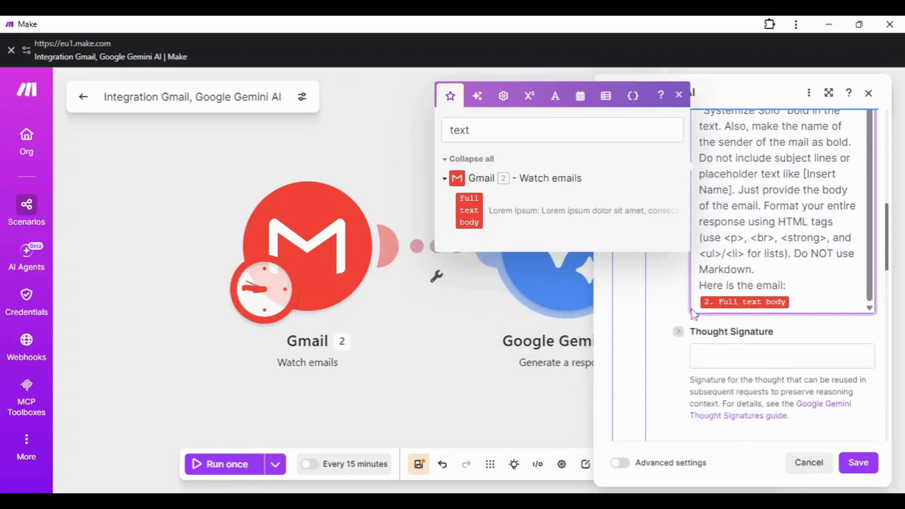
scroll(759, 361, "down", 6)
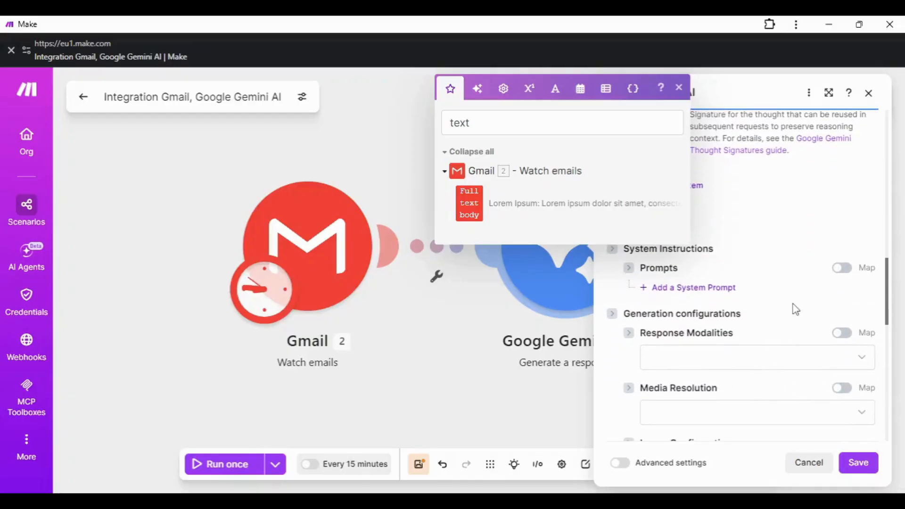
scroll(686, 337, "down", 5)
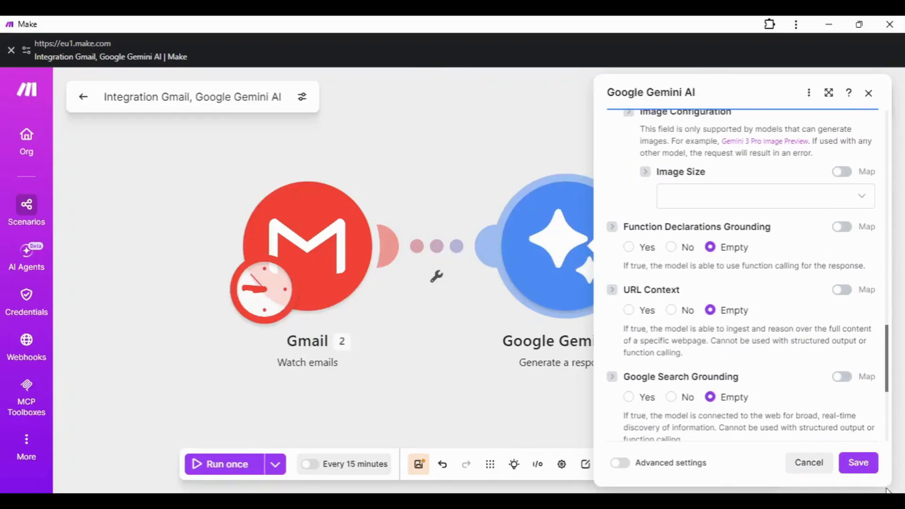
Step: Save the Gemini module and add a Gmail 'Reply to an email' module after it
left_click(858, 462)
mouse_move(652, 246)
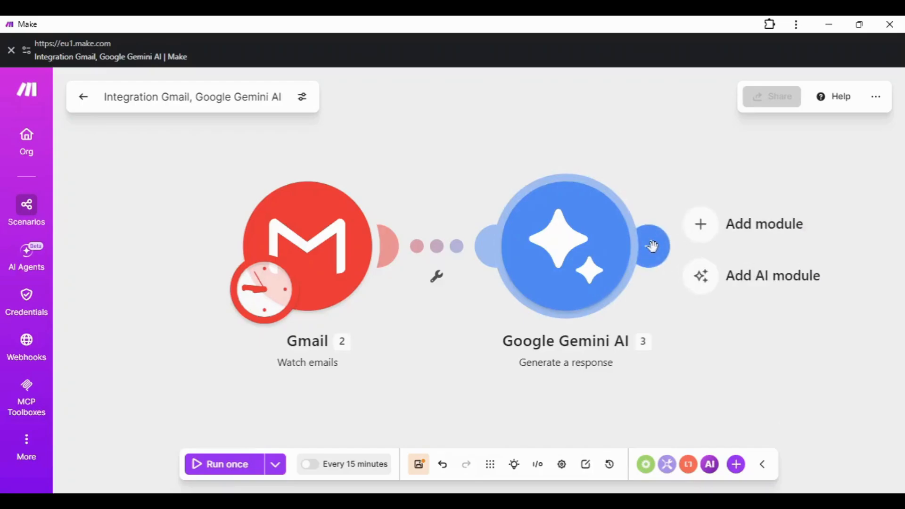
left_click(700, 229)
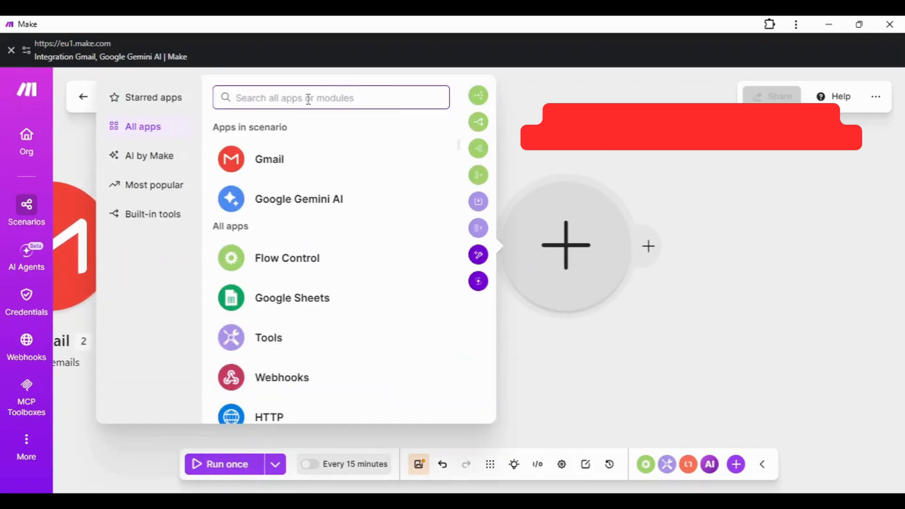
left_click(256, 172)
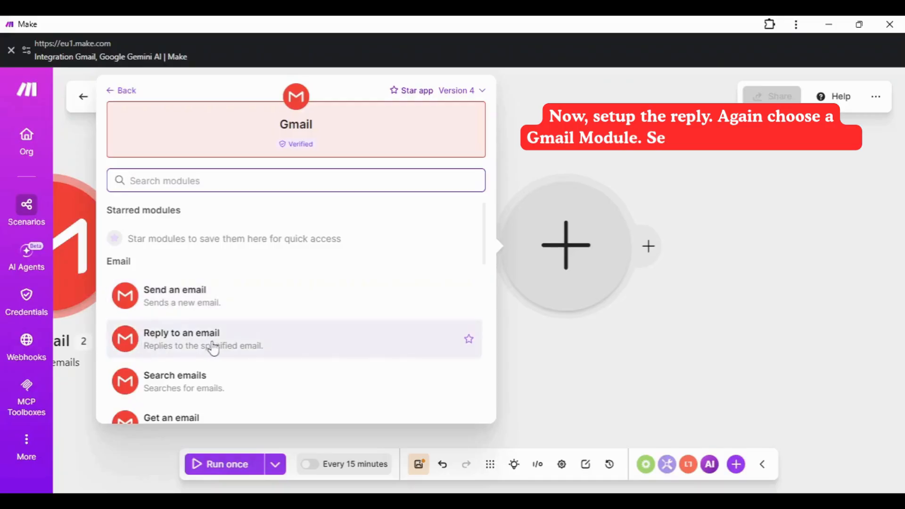
left_click(193, 178)
type("r")
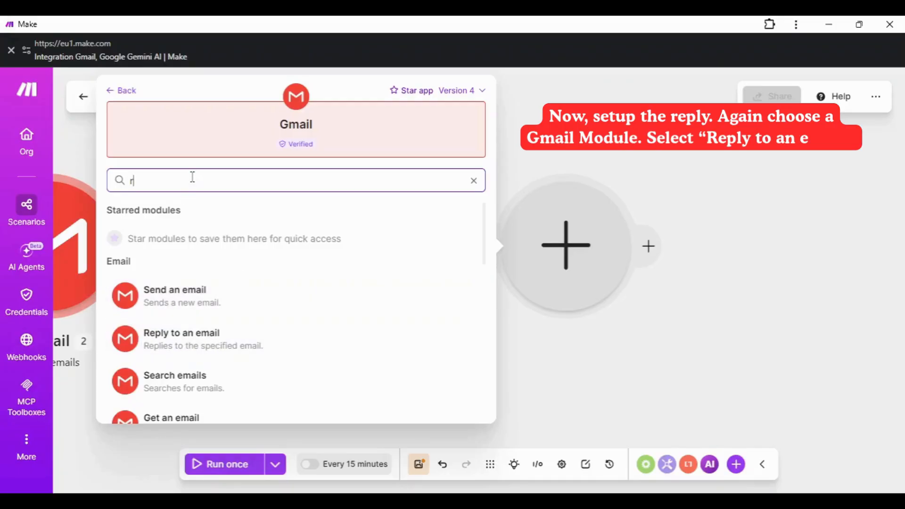
type("eply")
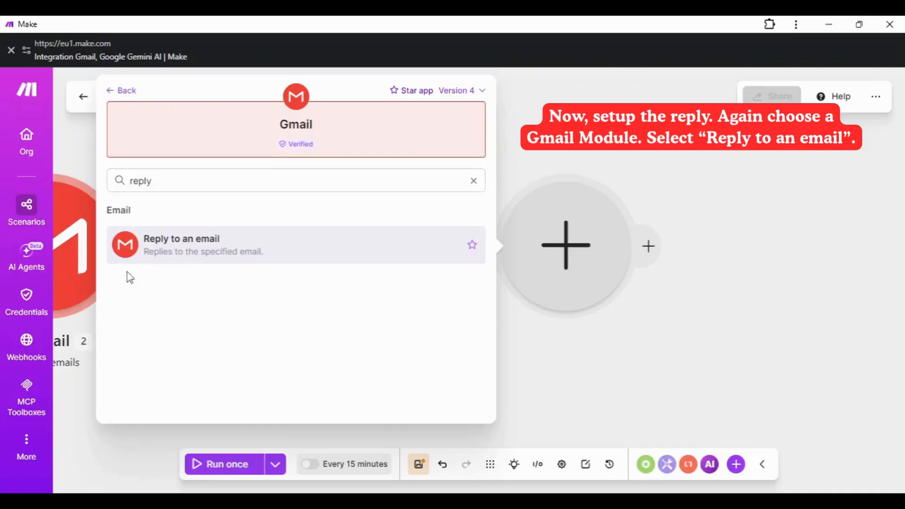
left_click(172, 243)
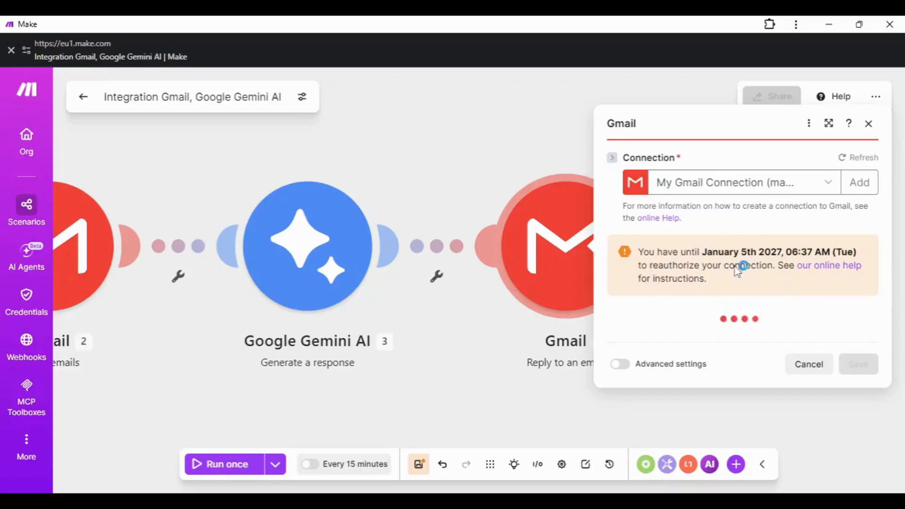
Step: Keep the existing Gmail connection and map the trigger's Thread ID into Thread ID
left_click(825, 154)
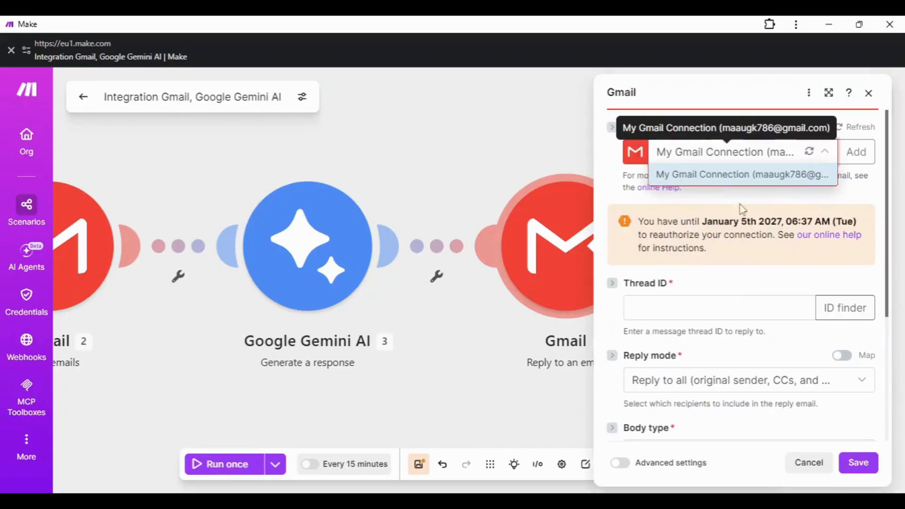
left_click(786, 203)
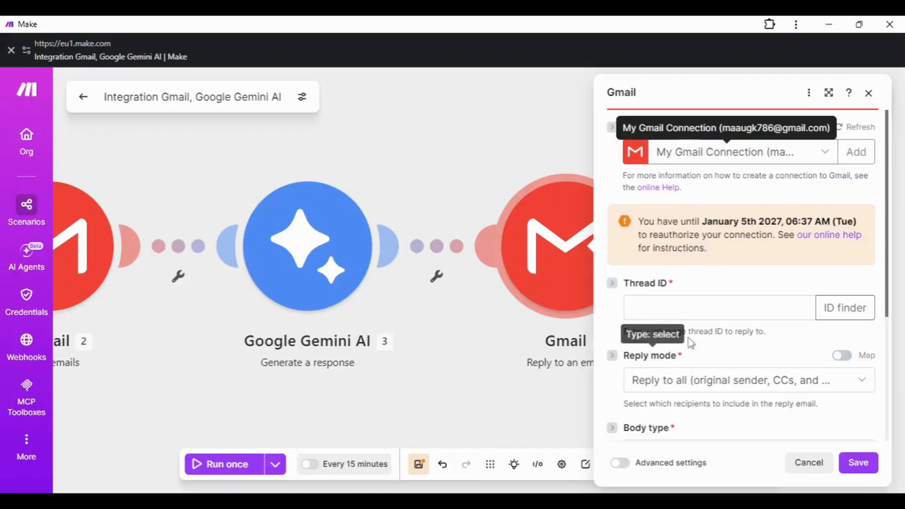
scroll(698, 250, "down", 1)
left_click(699, 241)
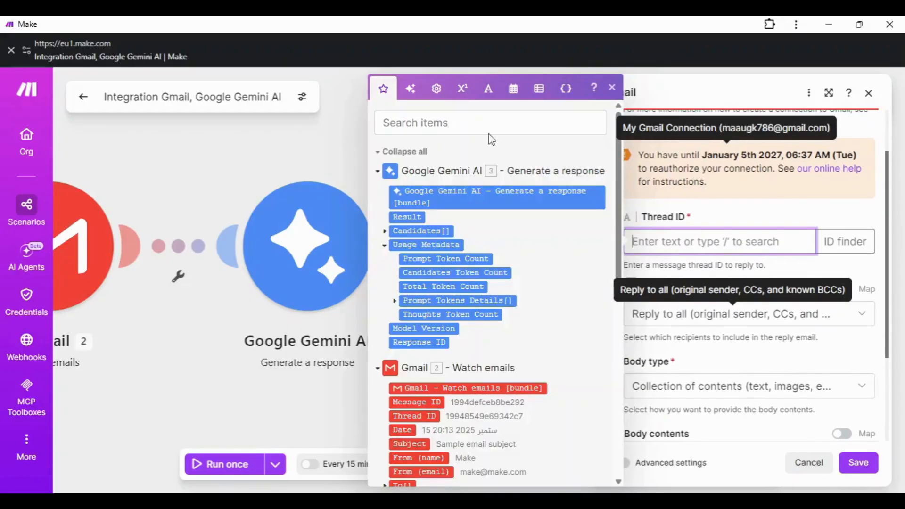
left_click(424, 124)
type("threa")
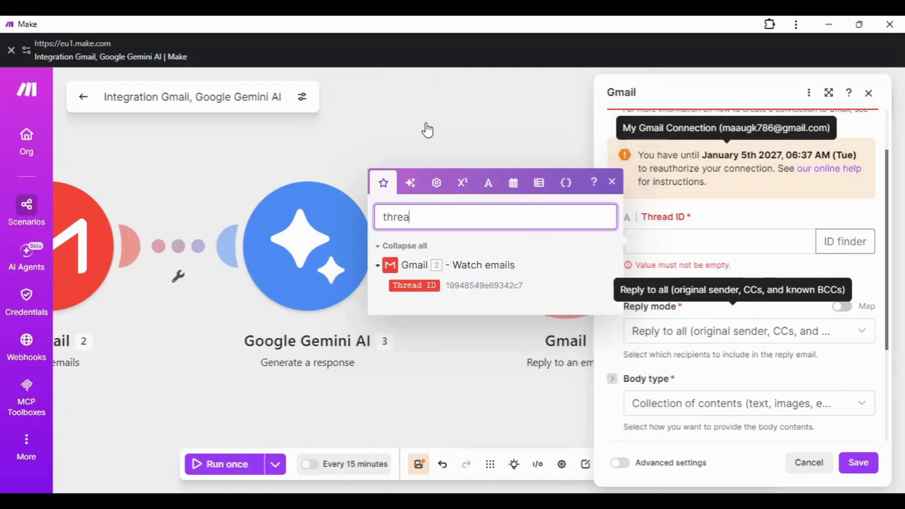
left_click(413, 285)
left_click(740, 292)
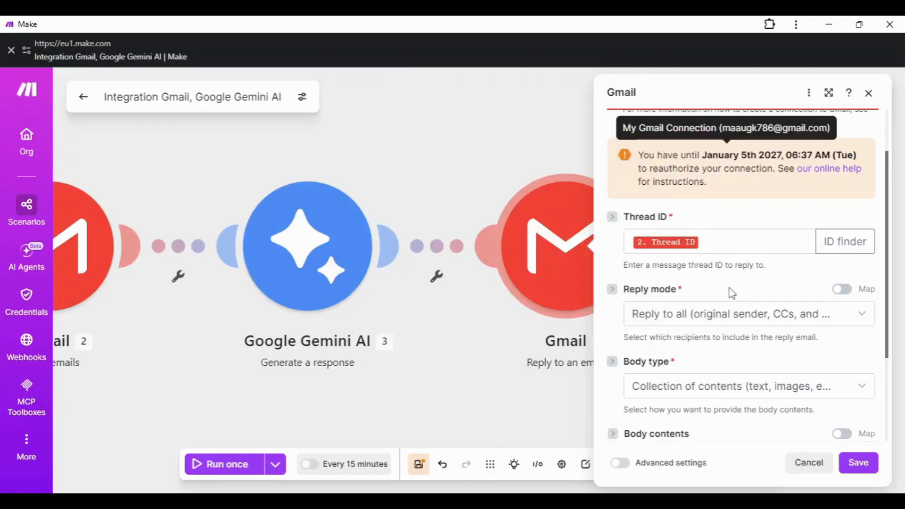
scroll(744, 287, "down", 1)
left_click(767, 250)
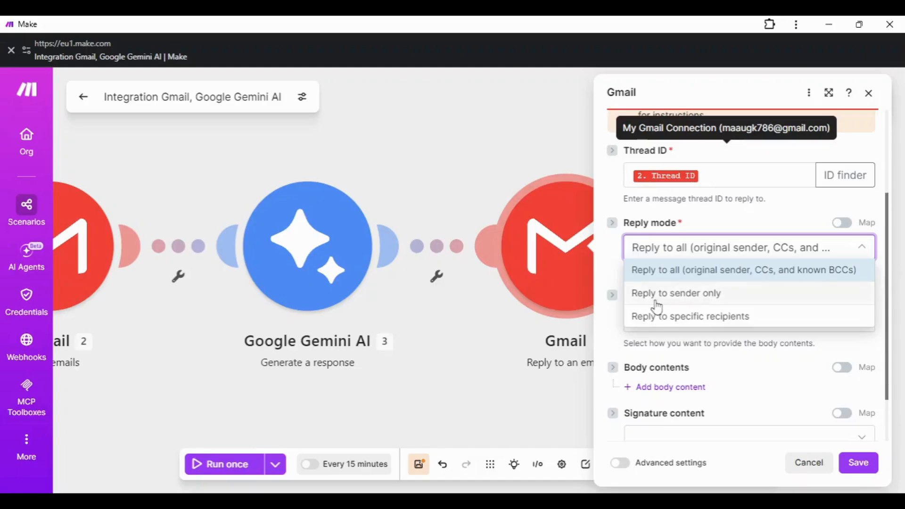
Step: Set the Gmail reply to go to the sender only with Body type Raw HTML
left_click(679, 305)
left_click(769, 325)
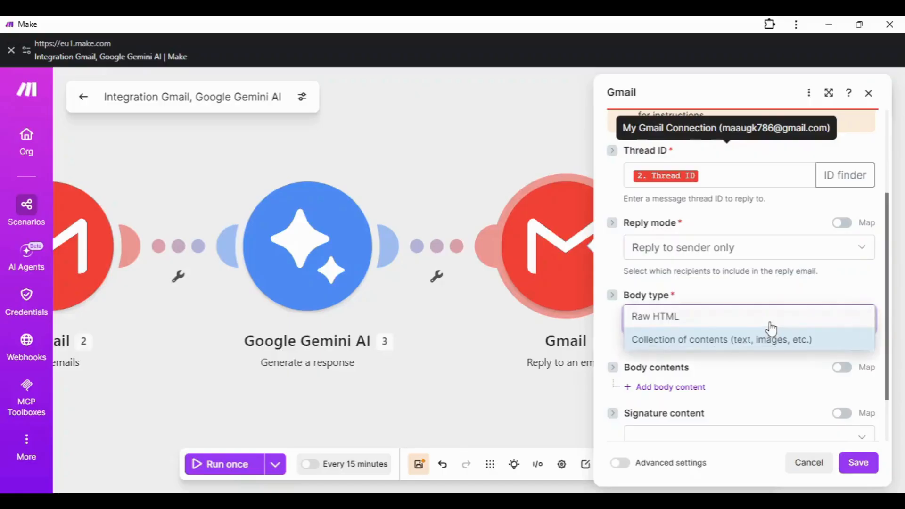
left_click(642, 321)
scroll(747, 325, "down", 2)
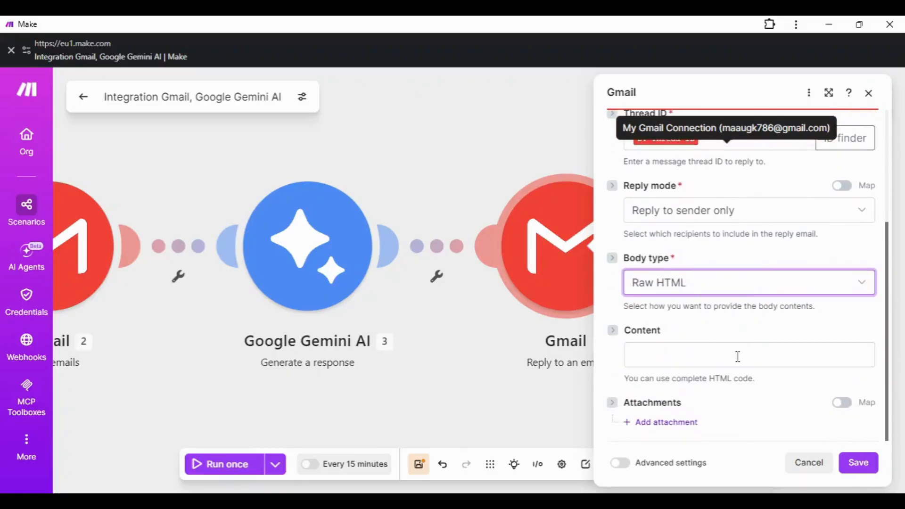
Step: Map Gemini's generated Text item into the reply's Content field
left_click(683, 359)
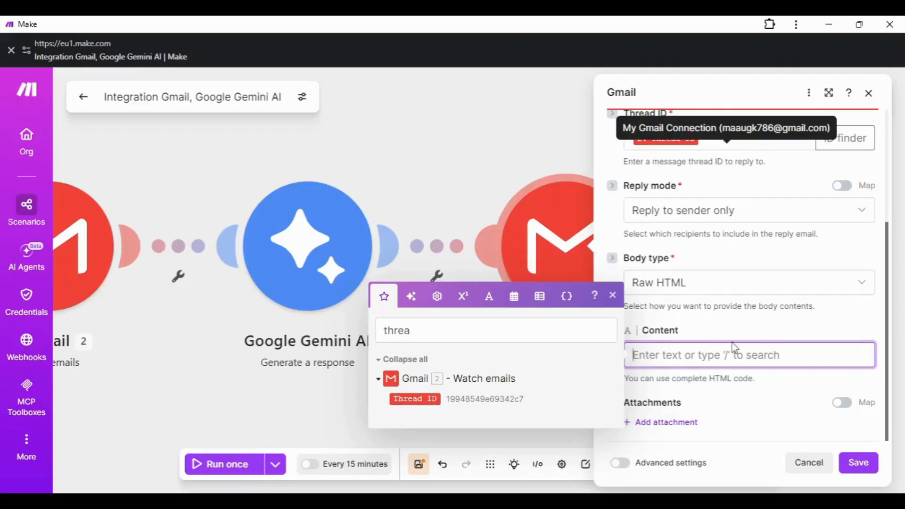
left_click(397, 331)
left_click_drag(397, 331, 379, 335)
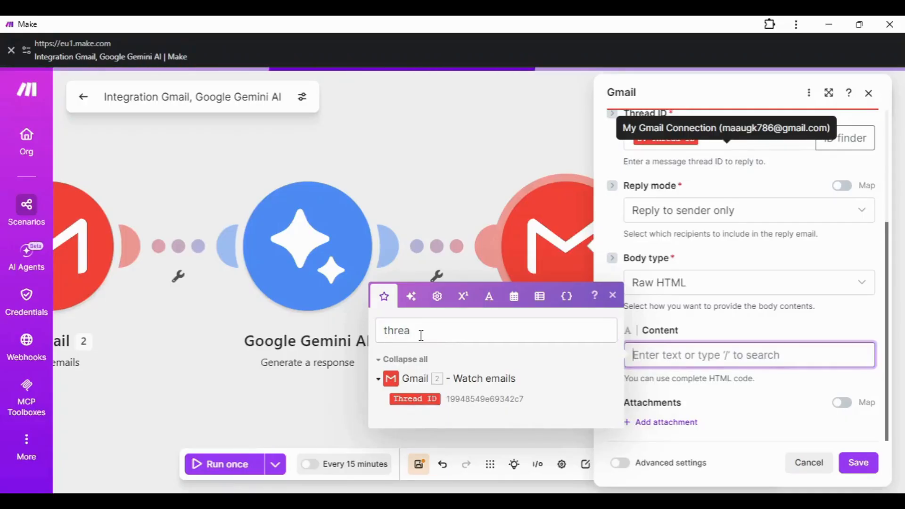
left_click(379, 334)
key("BackSpace")
key("BackSpace")
key("BackSpace")
key("BackSpace")
key("BackSpace")
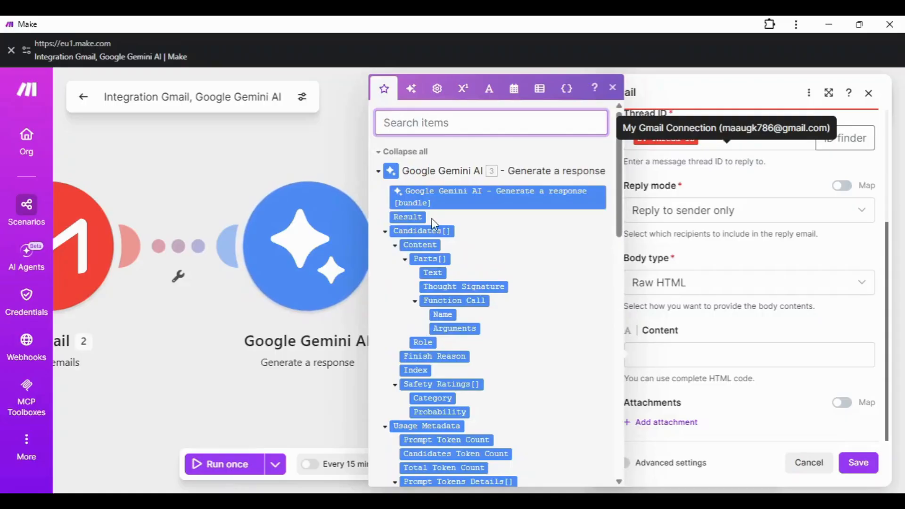
type("body")
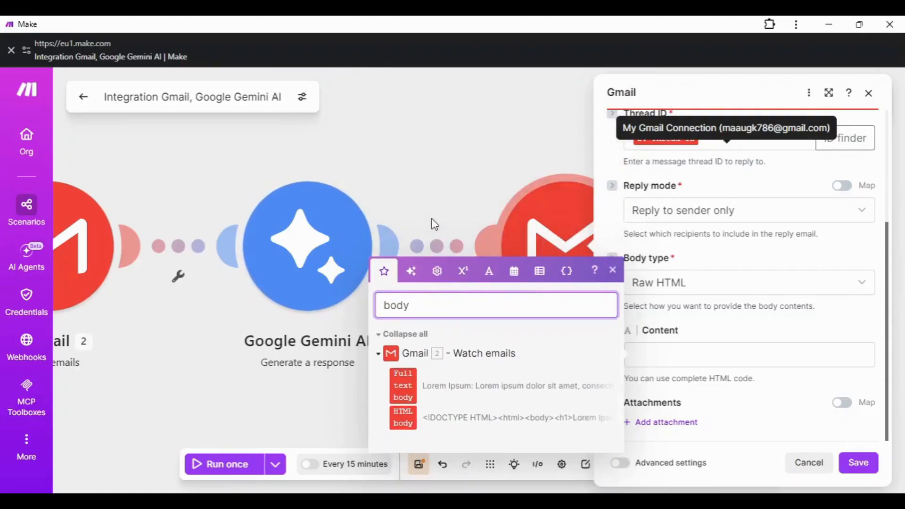
key("BackSpace")
key("BackSpace")
key("BackSpace")
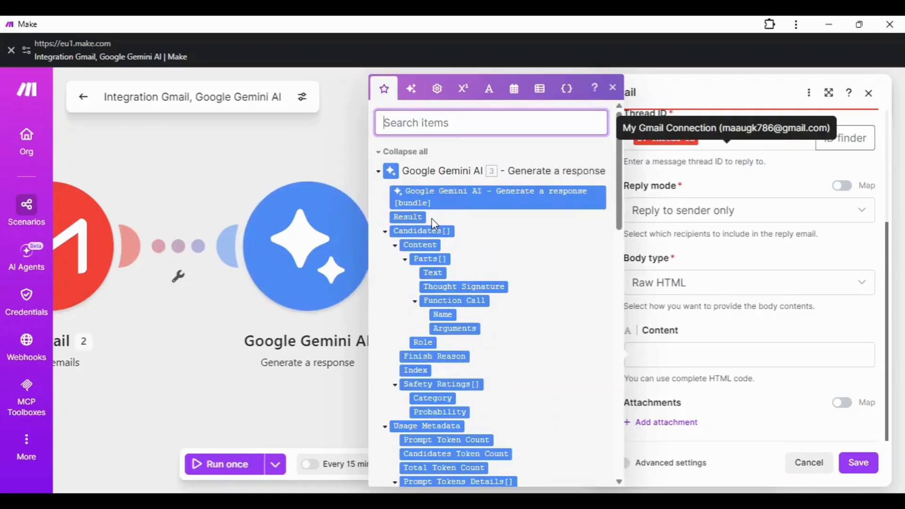
type("text")
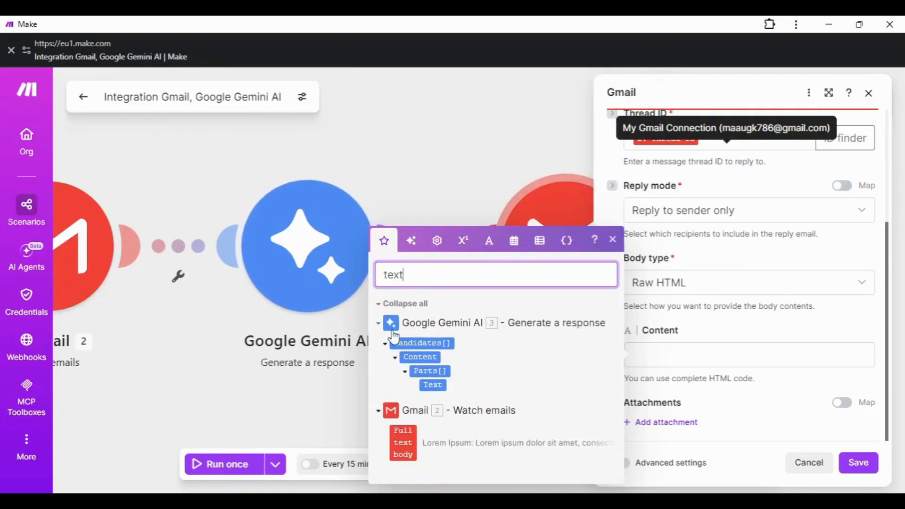
left_click(433, 385)
left_click(641, 371)
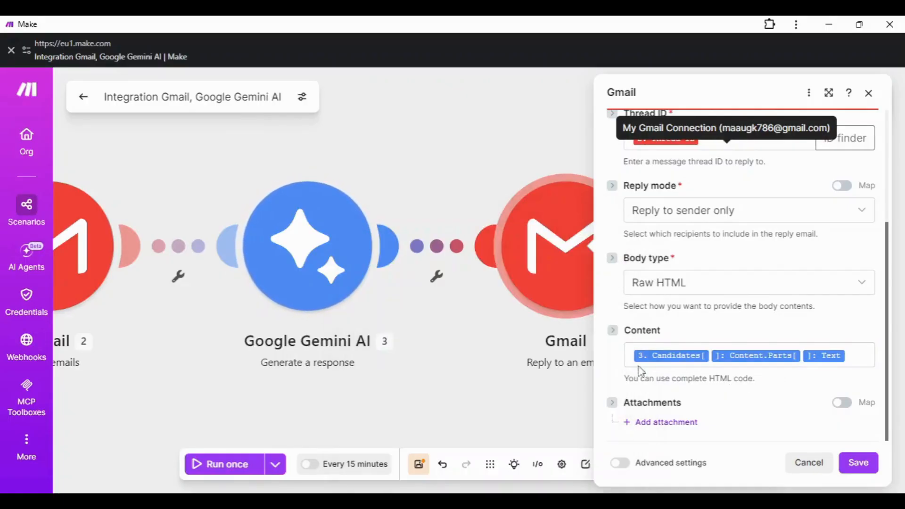
left_click(630, 358)
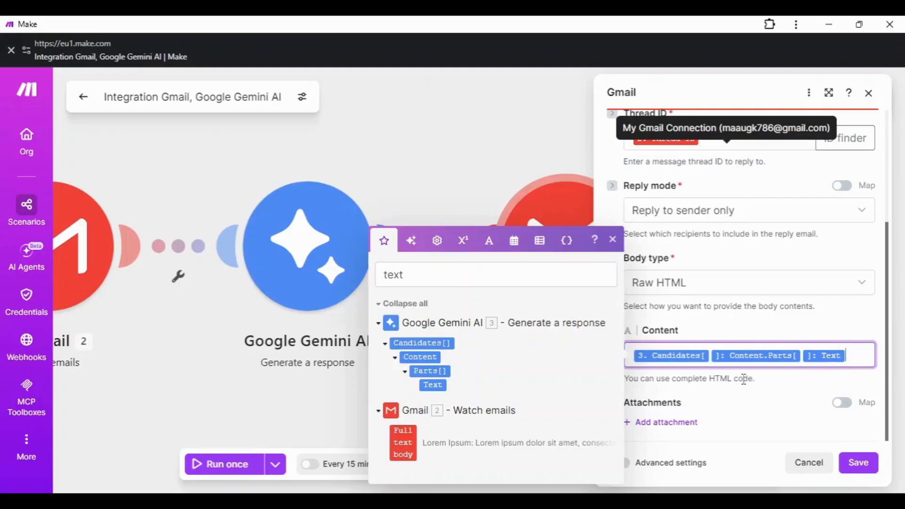
left_click(745, 375)
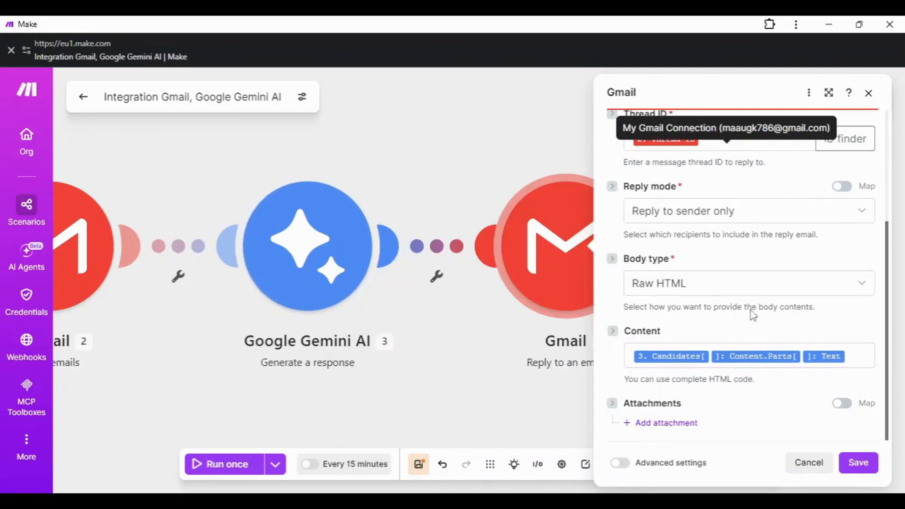
Step: Save the Gmail Reply to an email module's settings
scroll(683, 307, "up", 4)
scroll(692, 307, "down", 3)
scroll(706, 316, "down", 1)
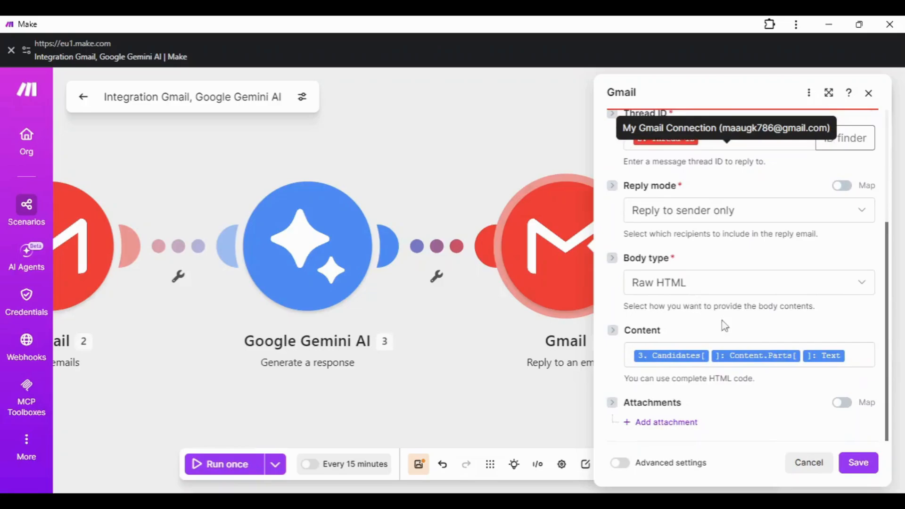
left_click(858, 463)
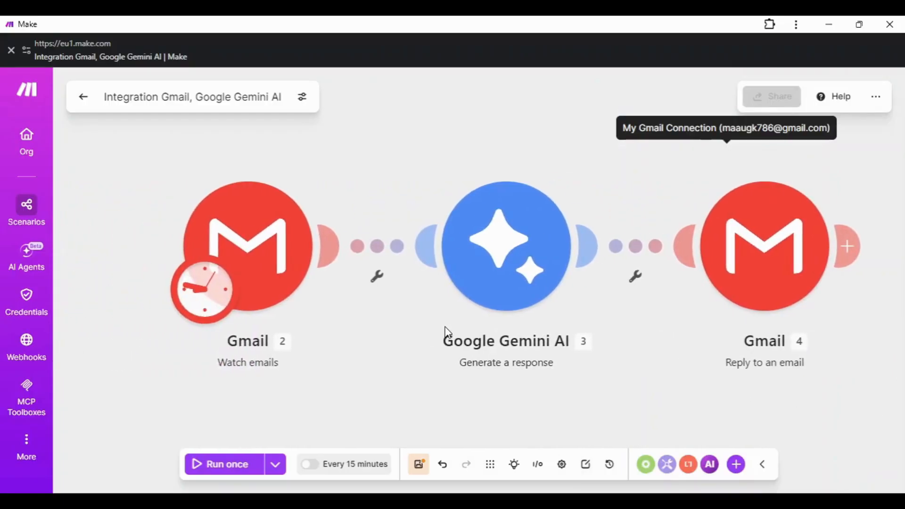
scroll(434, 319, "down", 3)
scroll(434, 322, "up", 3)
scroll(591, 380, "down", 1)
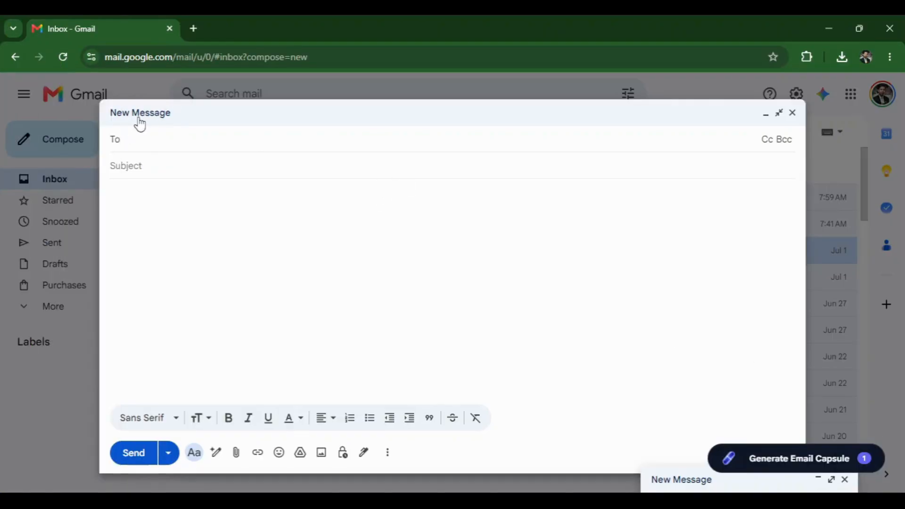
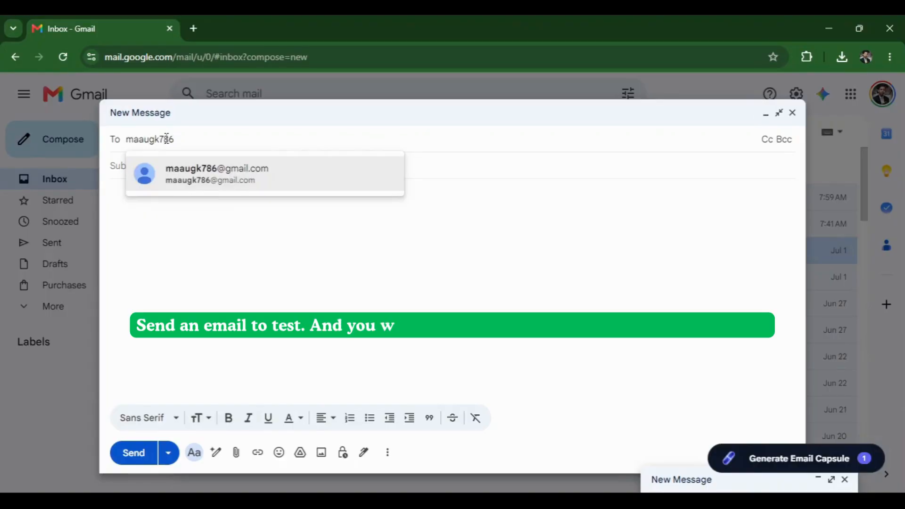
Step: Address a new email to the watched account with subject 'Inquiry about Systemize Solo'
left_click(197, 175)
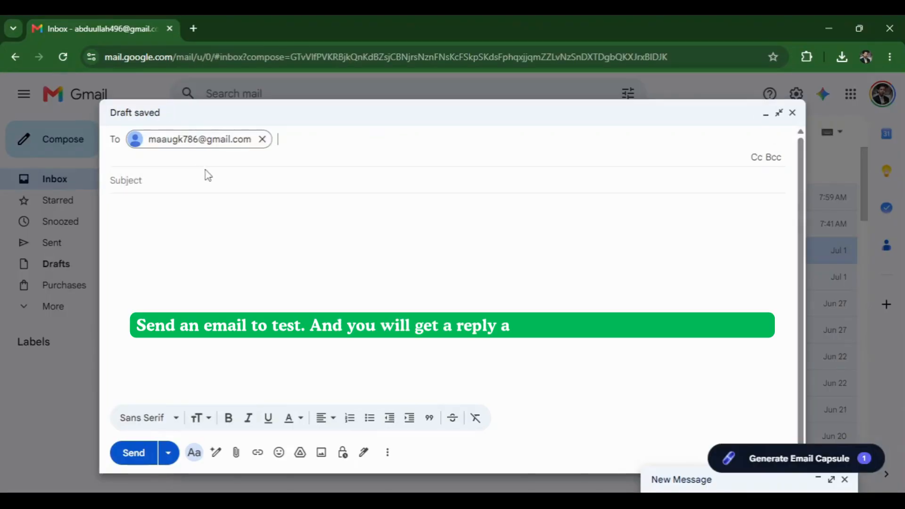
left_click(175, 181)
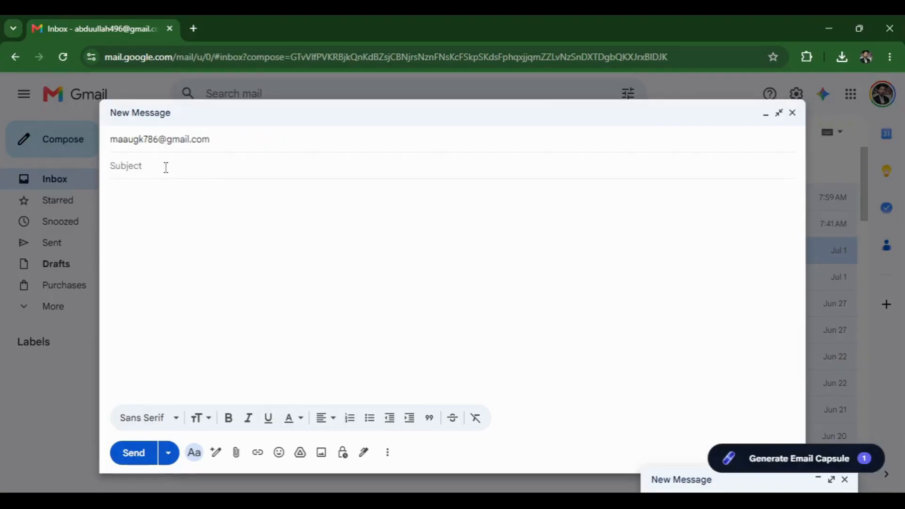
type("I")
type(" Systemize Solo")
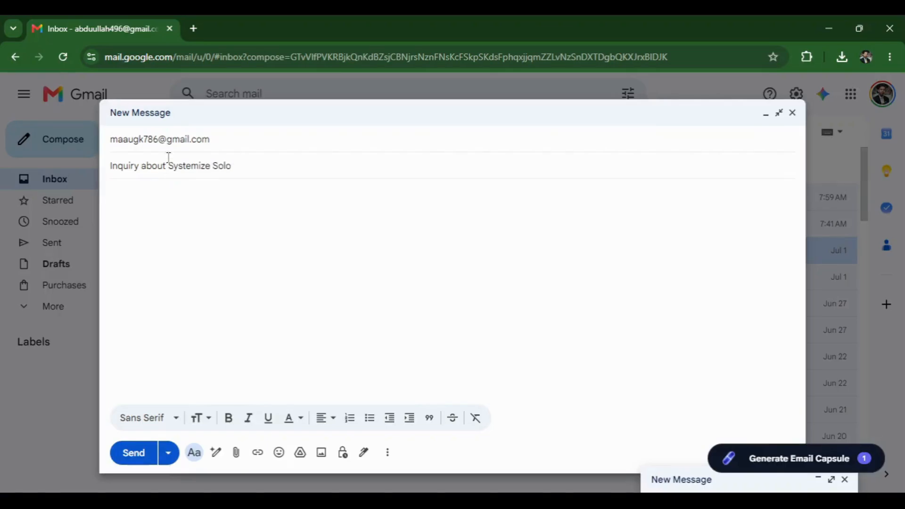
left_click_drag(117, 165, 266, 165)
Step: Write the body asking what Systemize Solo is, replacing 'to know' with 'information'
left_click(185, 215)
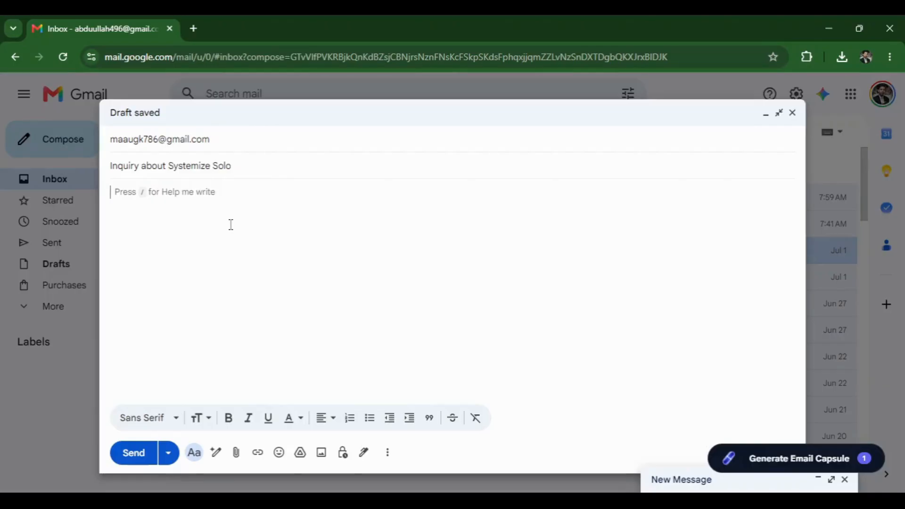
type("Hi there!")
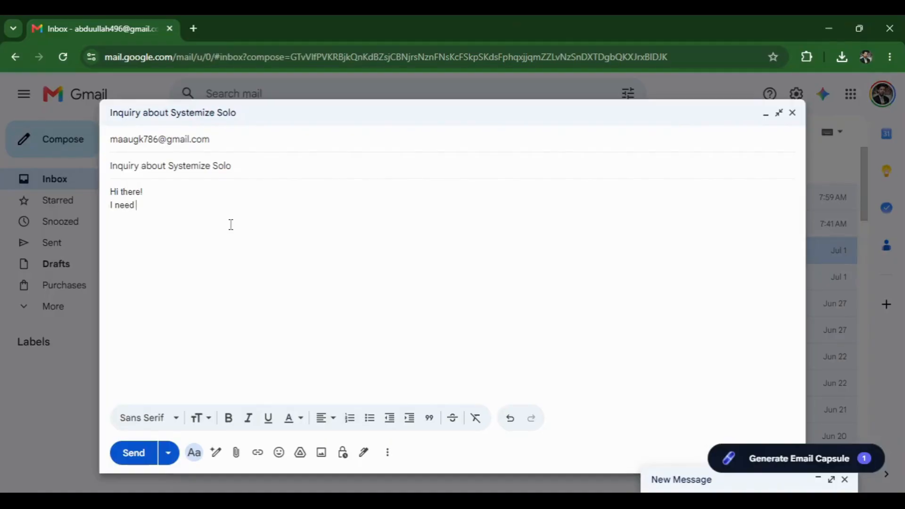
type("kno")
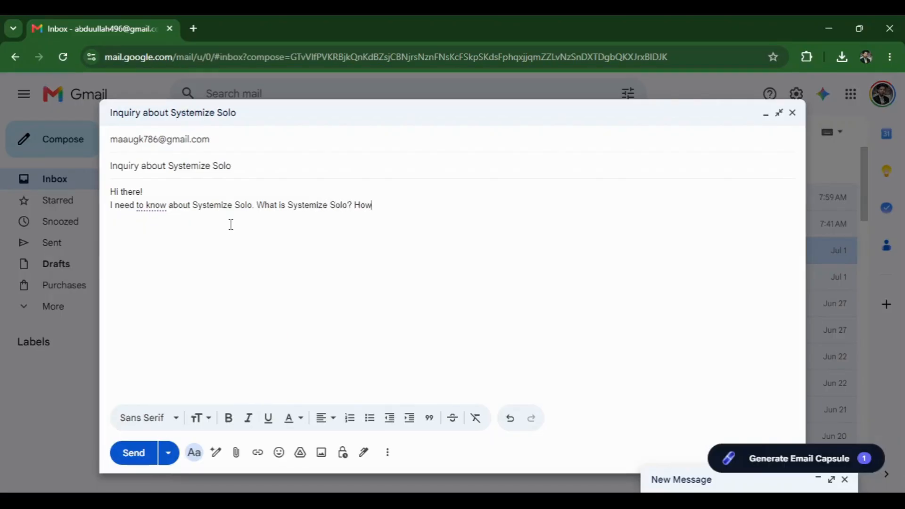
type("s")
key("BackSpace")
key("BackSpace")
key("BackSpace")
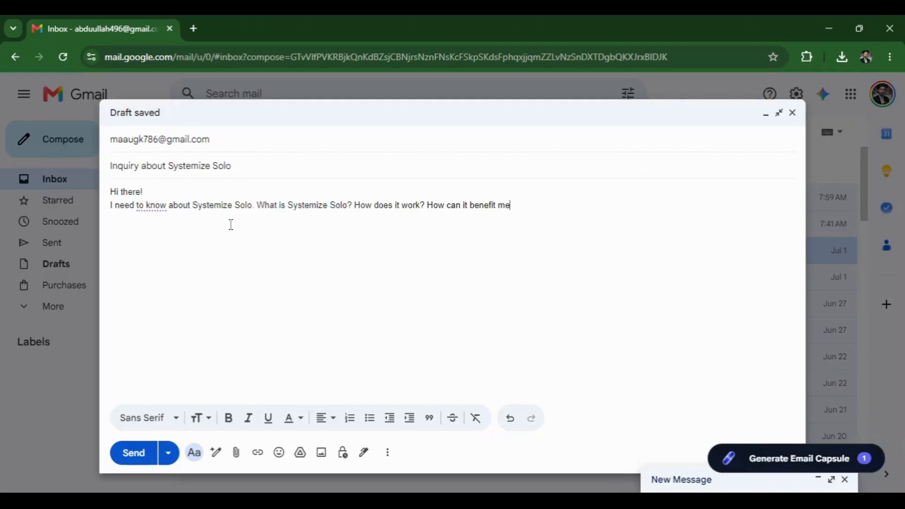
type("?")
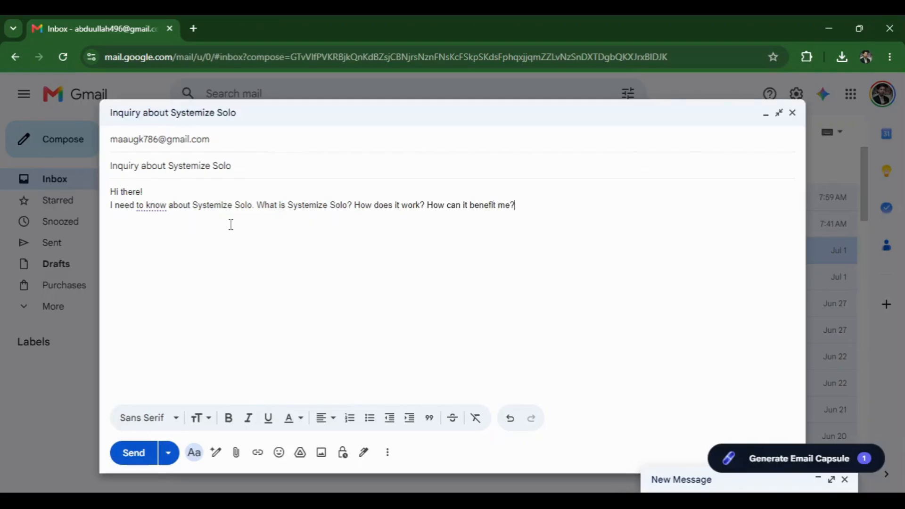
left_click(154, 207)
left_click(176, 258)
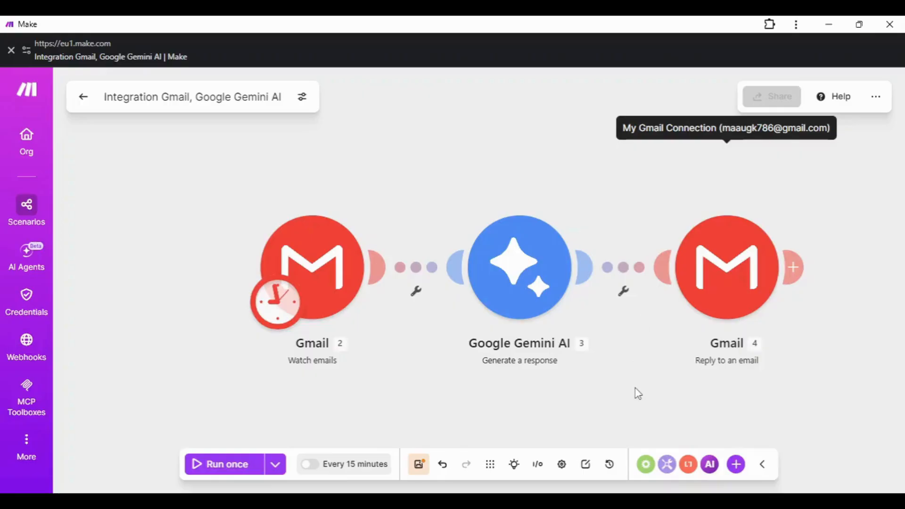
Step: Run the Gmail–Gemini–Gmail scenario once to reply to the test inquiry
left_click(229, 466)
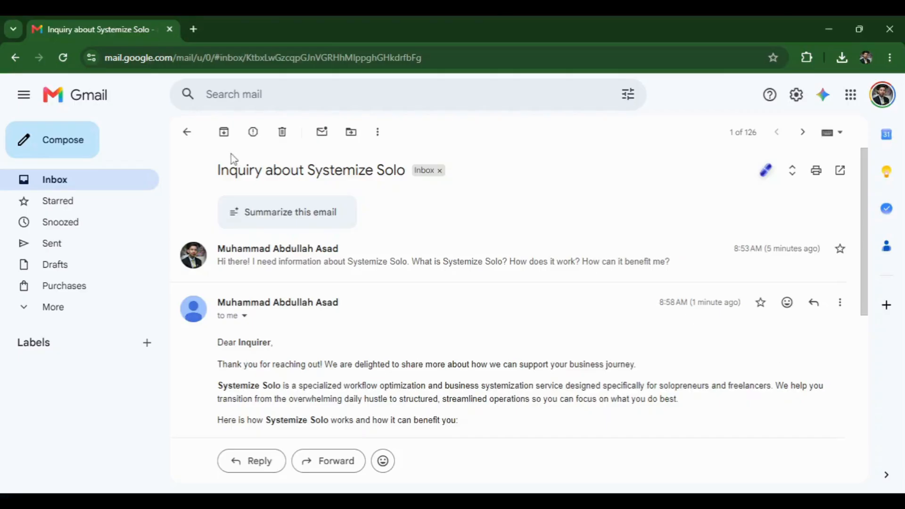
Step: Check the reply's subject line and its 'Dear Inquirer,' greeting
left_click_drag(211, 176, 410, 195)
left_click(408, 190)
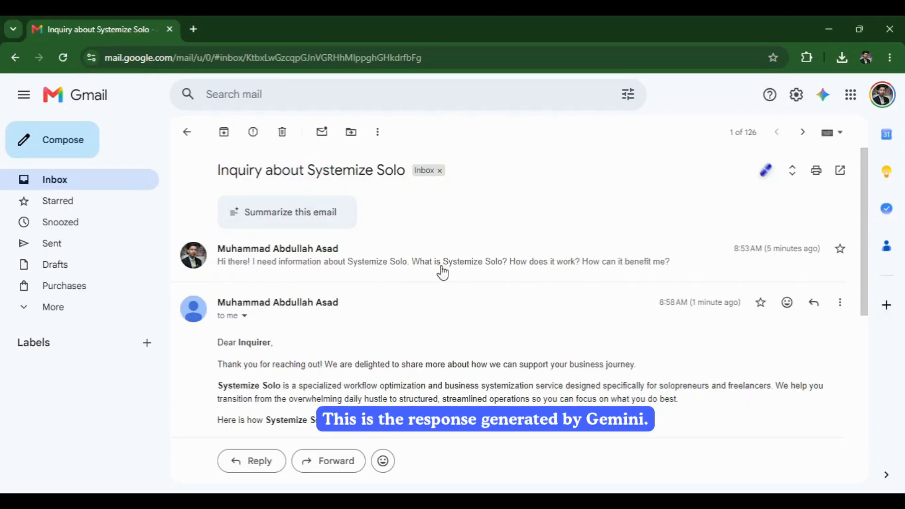
scroll(366, 286, "down", 3)
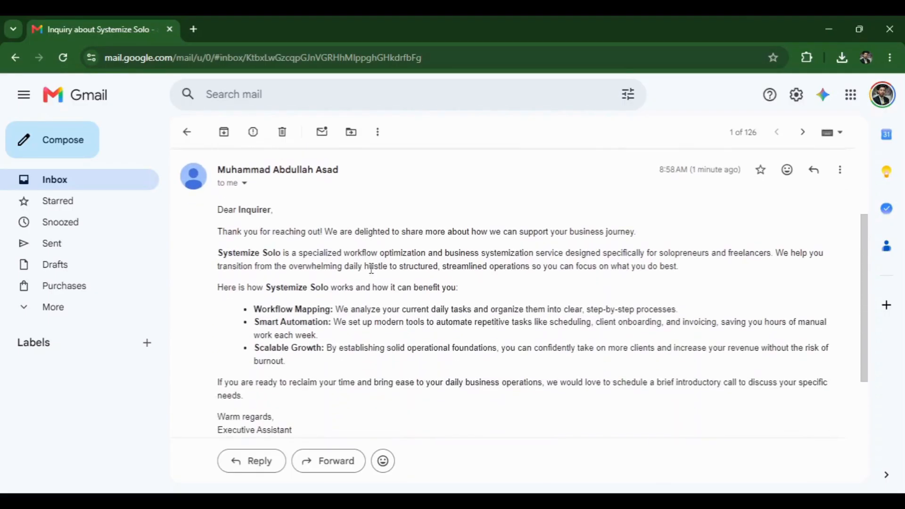
left_click_drag(218, 216, 283, 216)
left_click(251, 230)
scroll(452, 265, "down", 2)
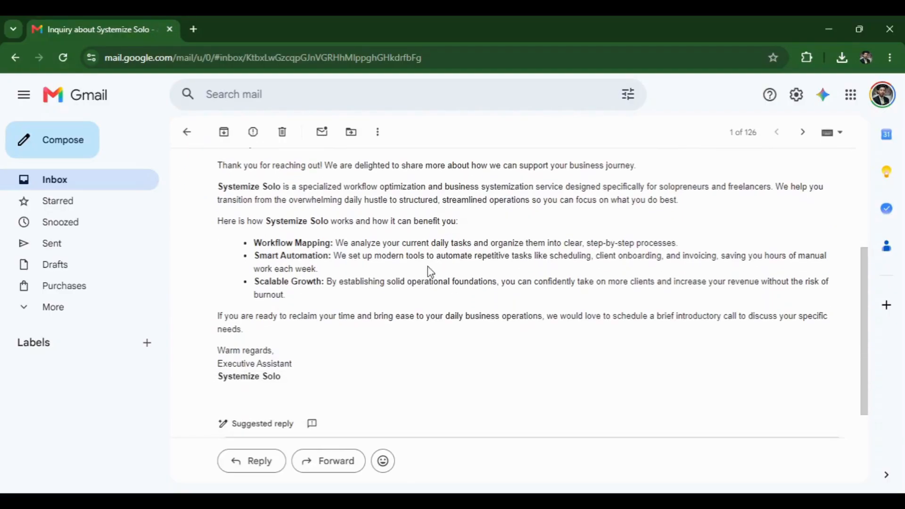
scroll(327, 285, "up", 2)
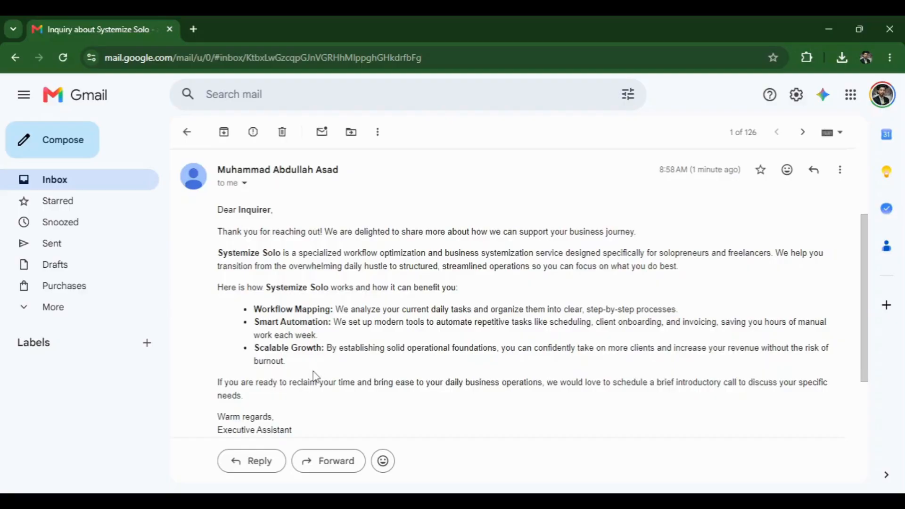
Step: Read through the reply down to the 'Executive Assistant, Systemize Solo' signature
scroll(315, 377, "down", 2)
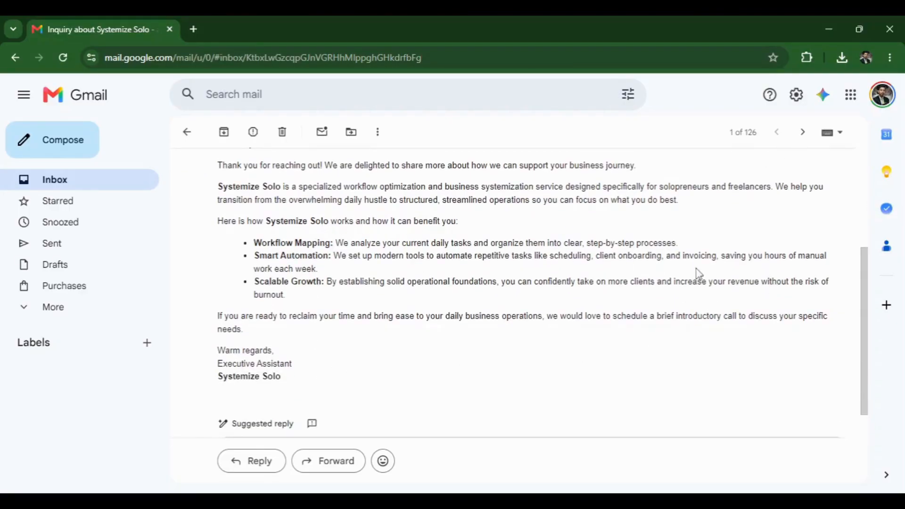
scroll(359, 269, "up", 2)
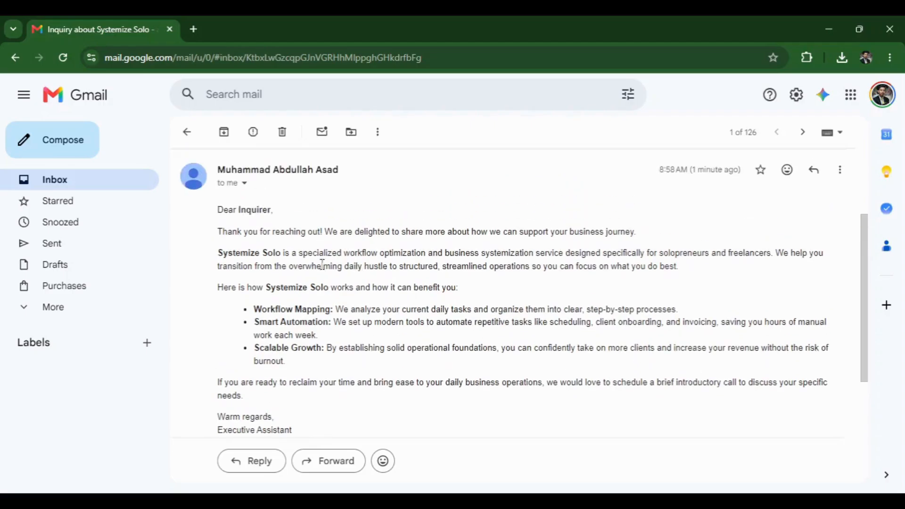
scroll(325, 363, "down", 2)
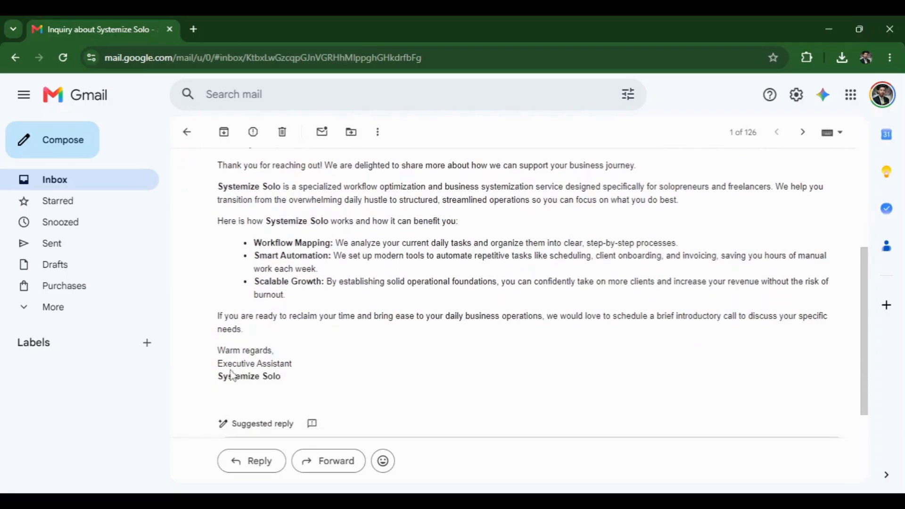
left_click_drag(218, 363, 332, 366)
left_click(255, 366)
left_click_drag(233, 375, 306, 379)
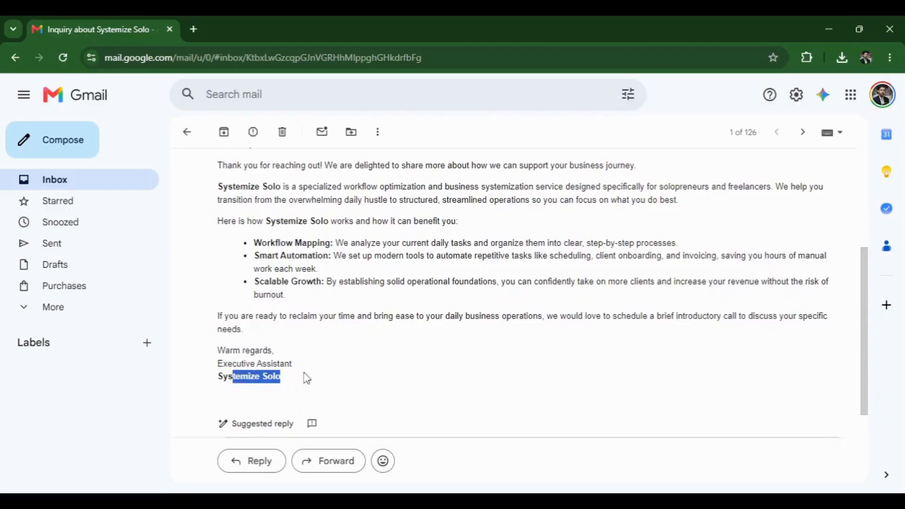
left_click(323, 379)
scroll(365, 352, "up", 2)
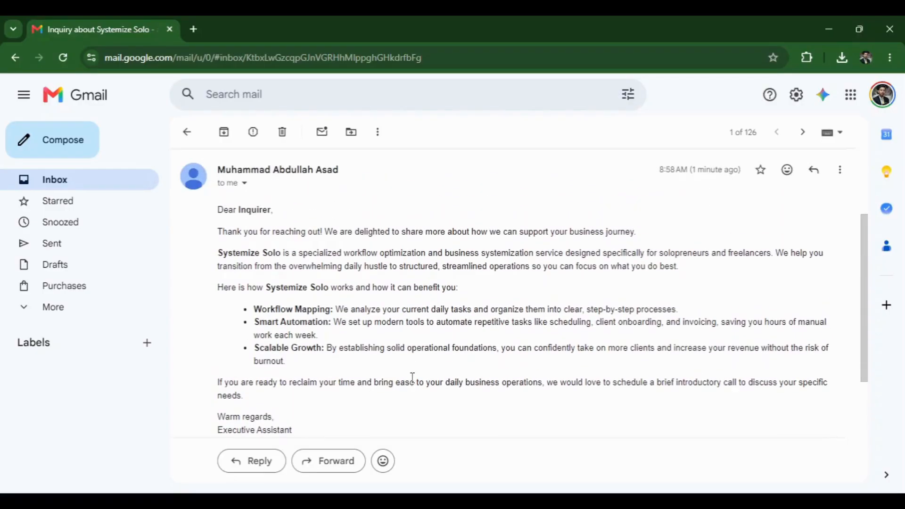
scroll(388, 307, "down", 3)
scroll(386, 307, "up", 3)
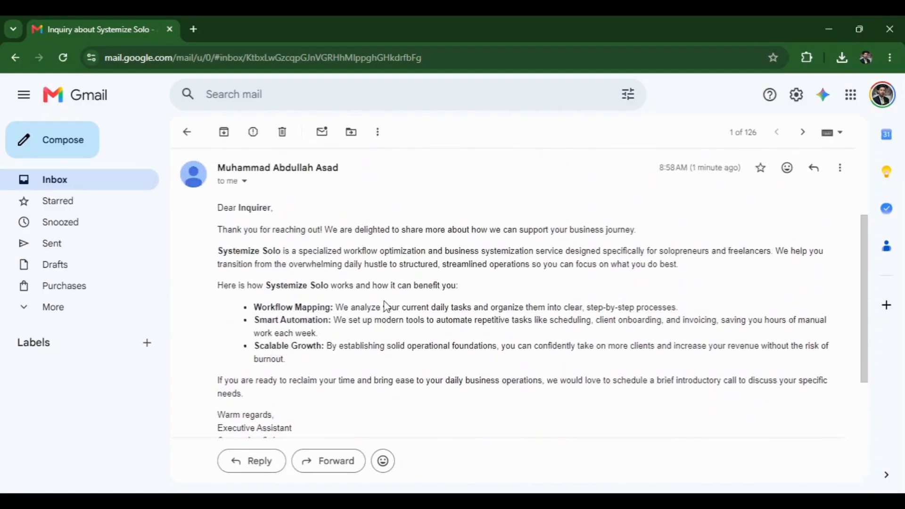